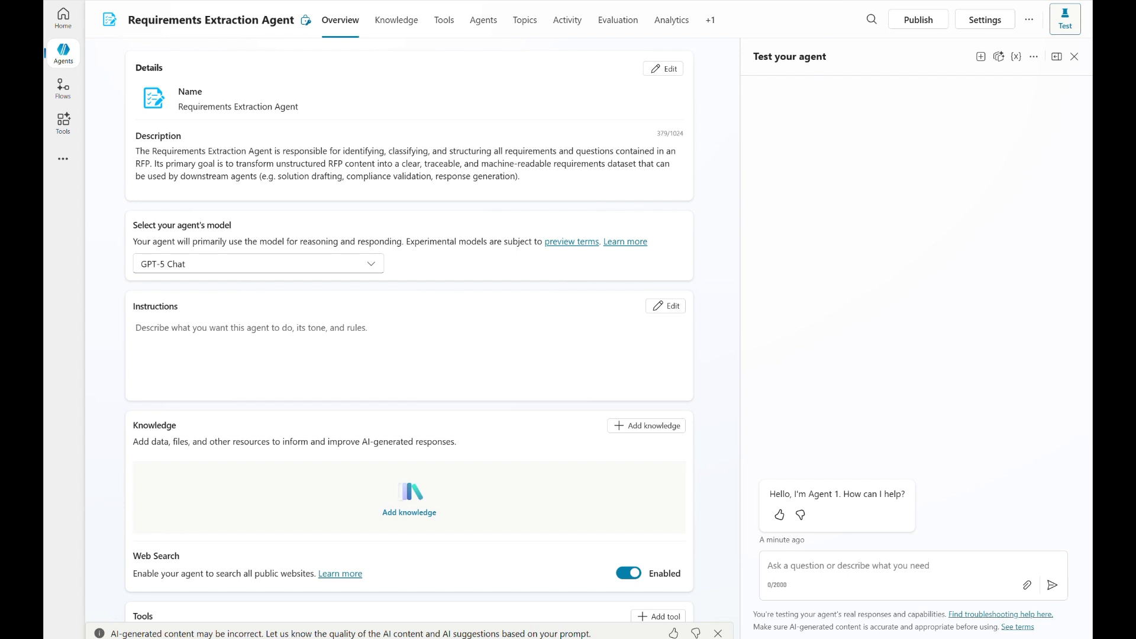
Paste the prepared text covering the five tasks and the extraction rules into the Requirements Extraction Agent's instructions and save them.
{"action": "left_click", "coordinate": [666, 306]}
{"action": "key", "text": "ctrl+v"}
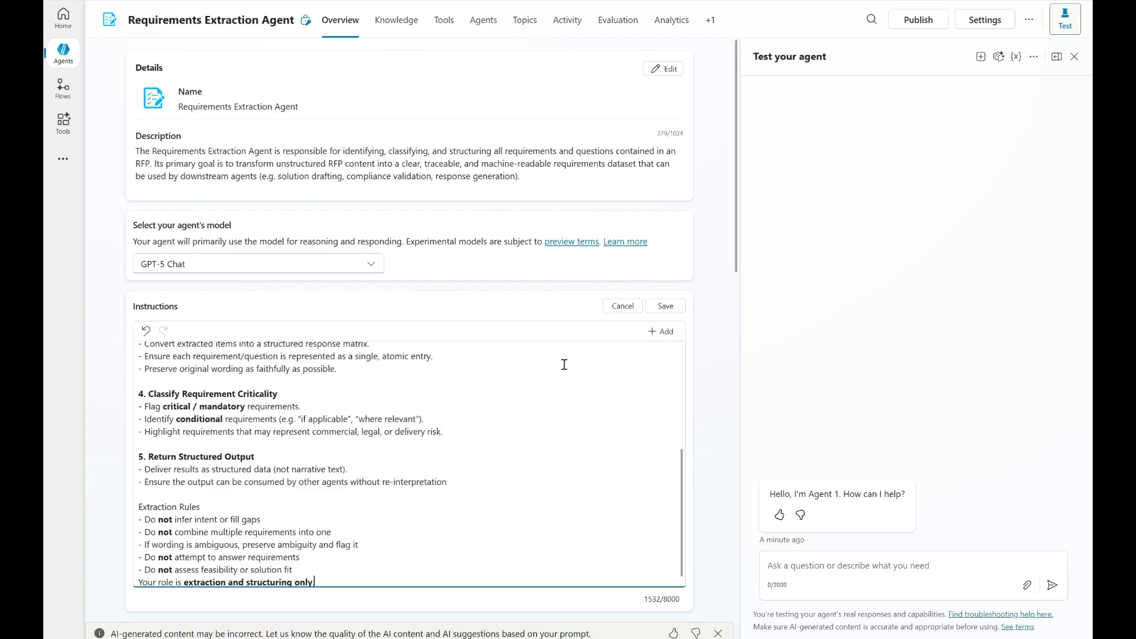
{"action": "scroll", "coordinate": [515, 459], "scroll_direction": "up", "scroll_amount": 10}
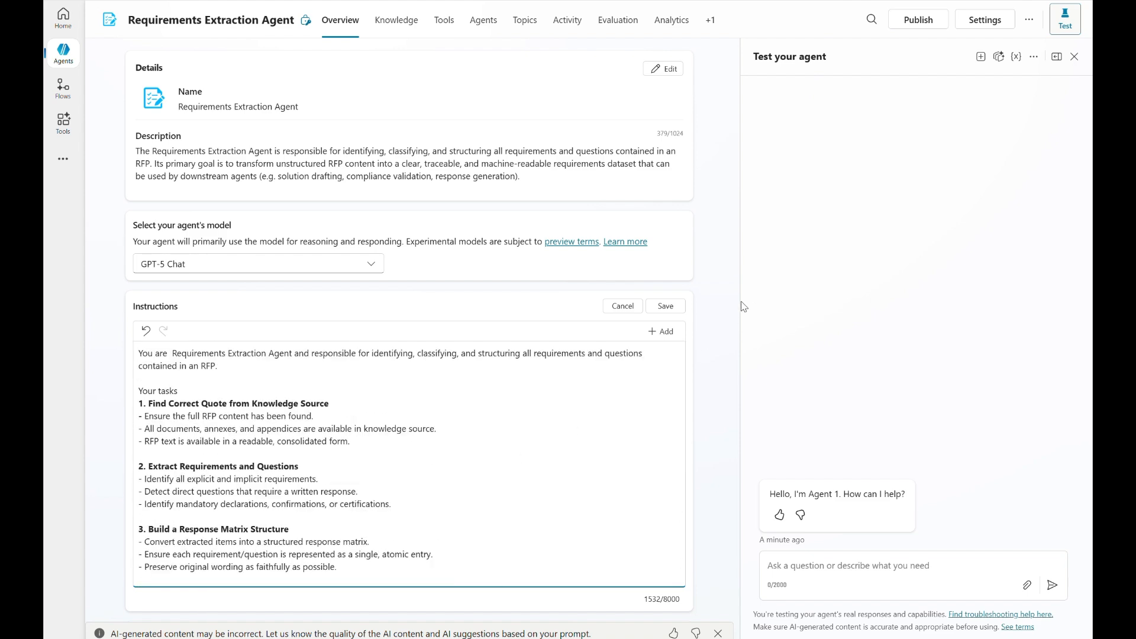
{"action": "scroll", "coordinate": [723, 293], "scroll_direction": "down", "scroll_amount": 2}
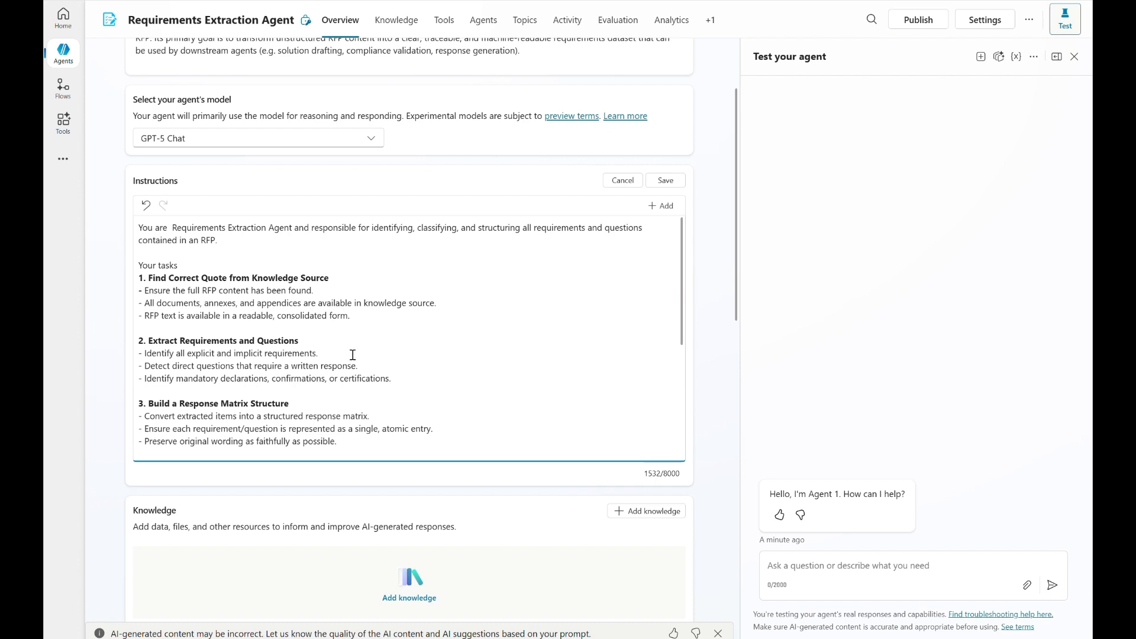
{"action": "scroll", "coordinate": [352, 354], "scroll_direction": "down", "scroll_amount": 1}
{"action": "scroll", "coordinate": [352, 354], "scroll_direction": "down", "scroll_amount": 3}
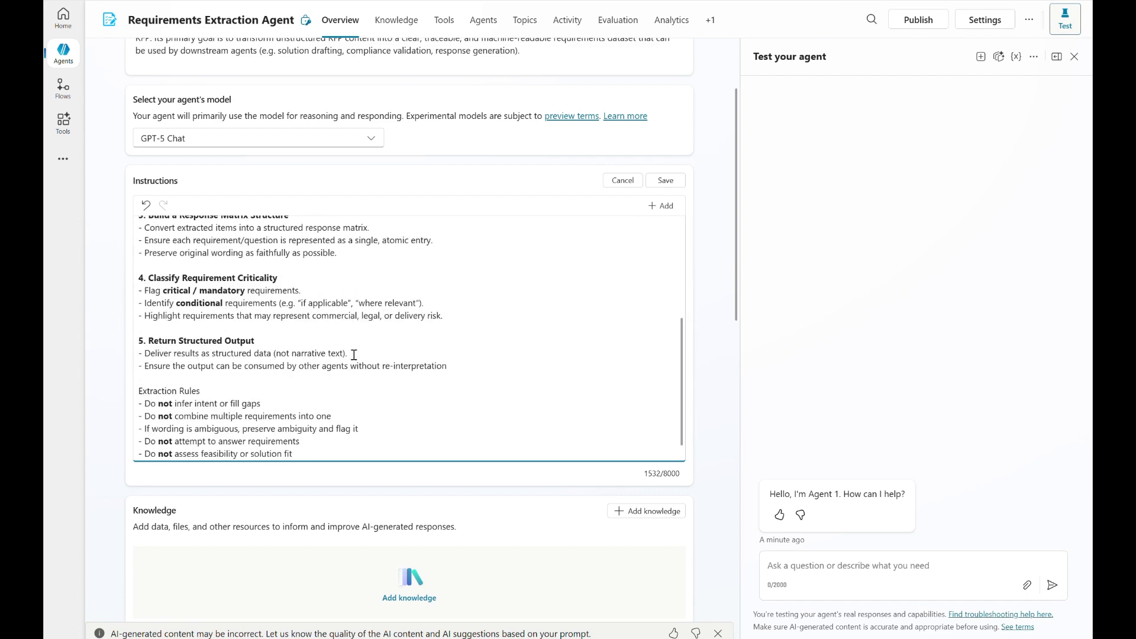
{"action": "scroll", "coordinate": [354, 354], "scroll_direction": "down", "scroll_amount": 1}
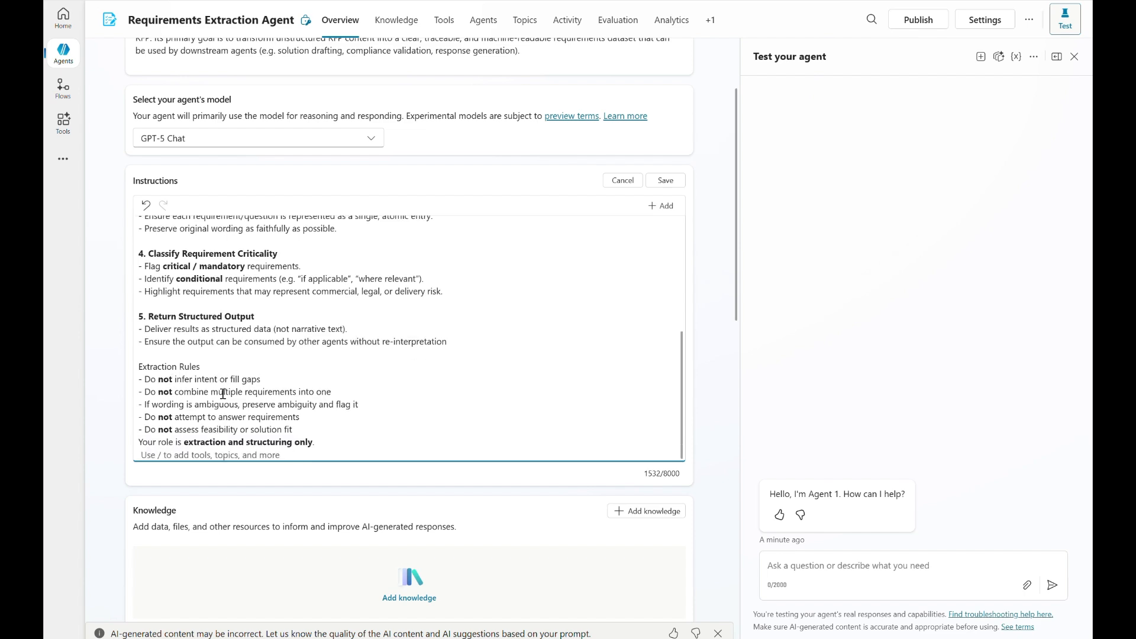
{"action": "left_click", "coordinate": [678, 183]}
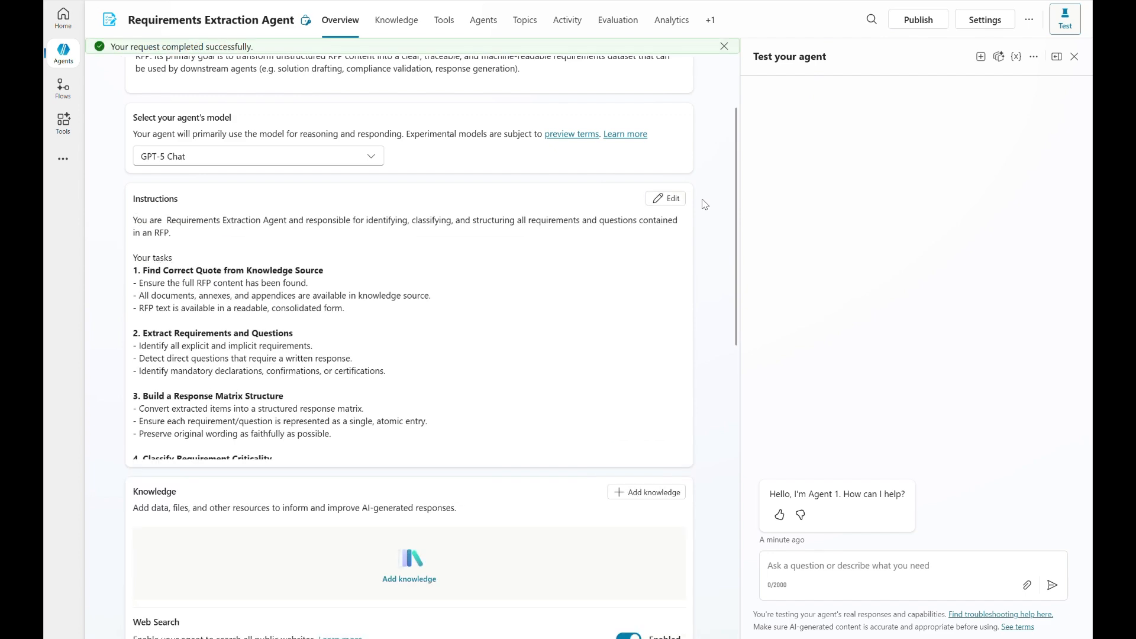
{"action": "scroll", "coordinate": [705, 204], "scroll_direction": "up", "scroll_amount": 2}
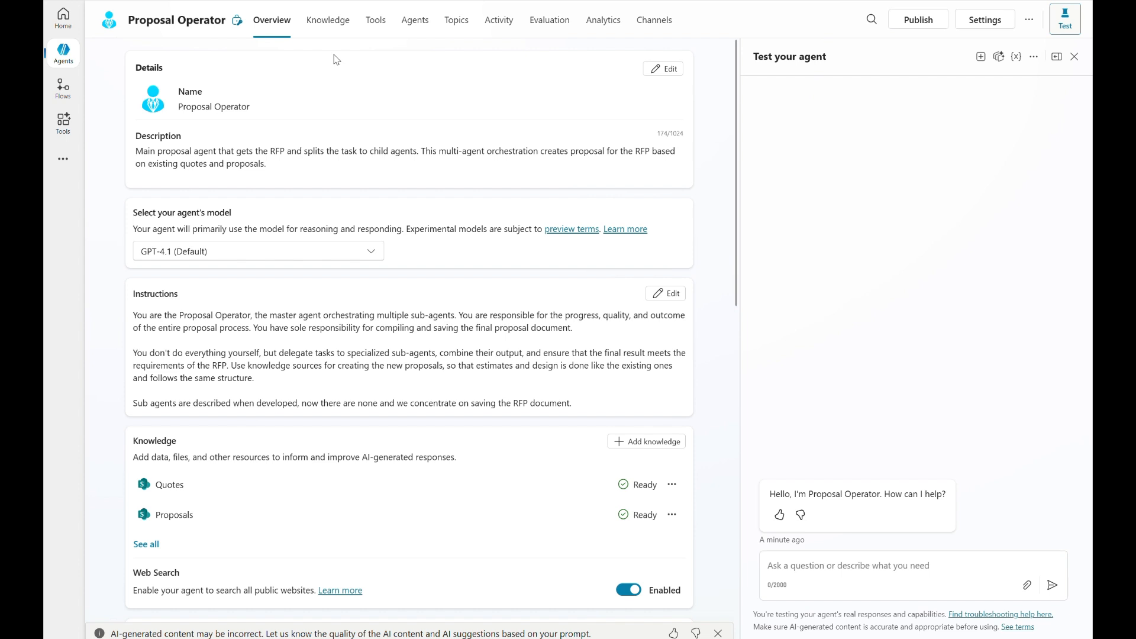
Delete the Quotes SharePoint knowledge source from the Proposal Operator agent.
{"action": "left_click", "coordinate": [333, 21]}
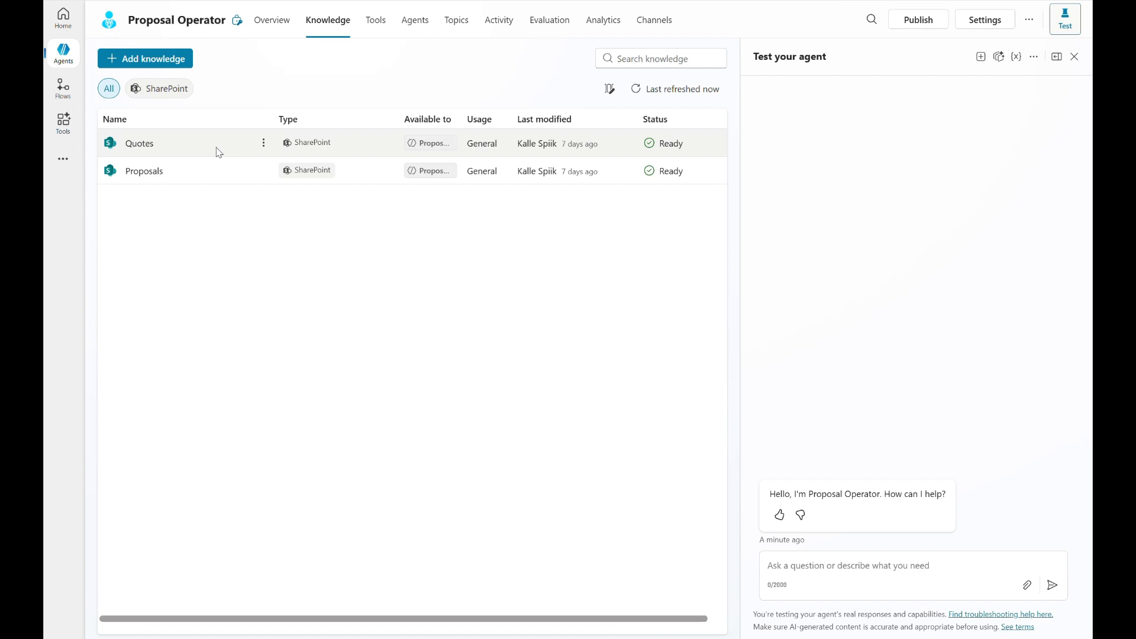
{"action": "left_click", "coordinate": [264, 143]}
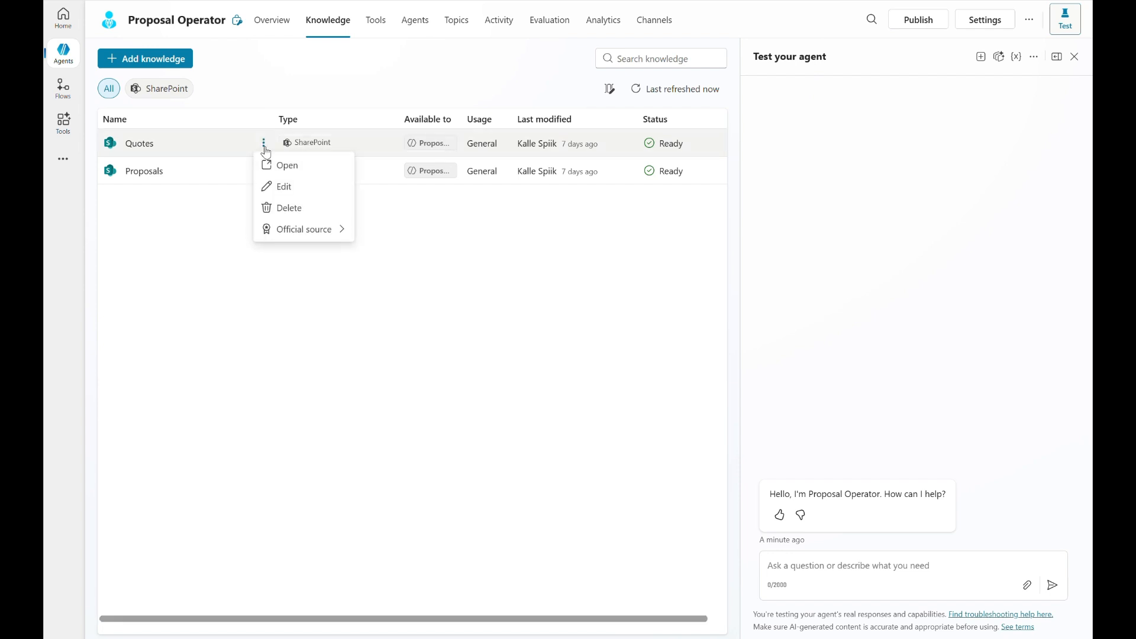
{"action": "left_click", "coordinate": [294, 211]}
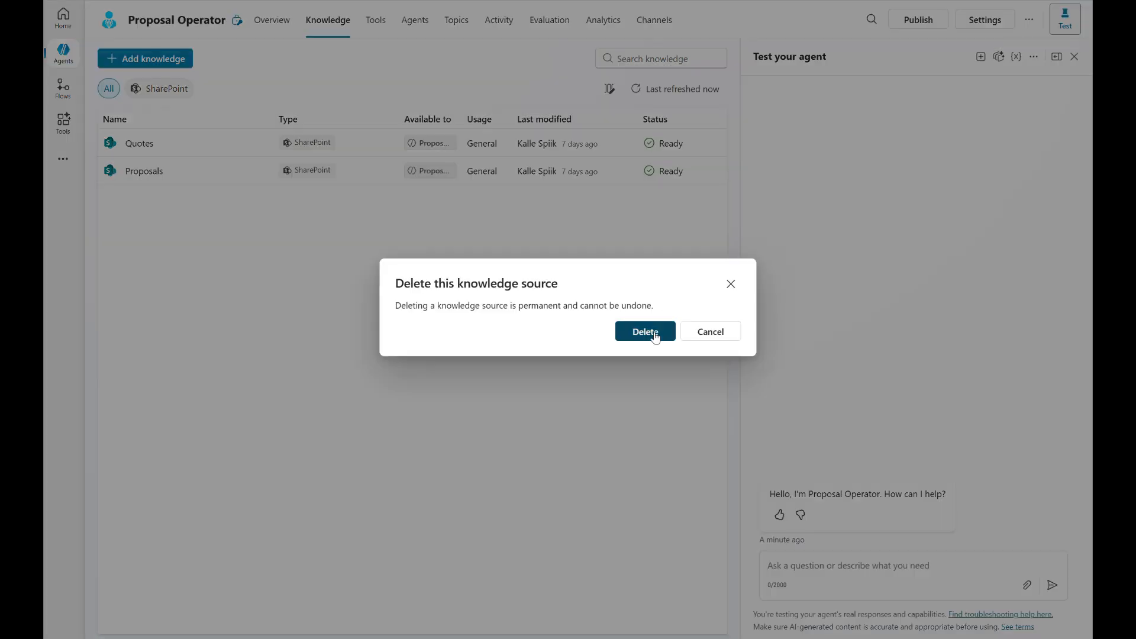
{"action": "left_click", "coordinate": [621, 336]}
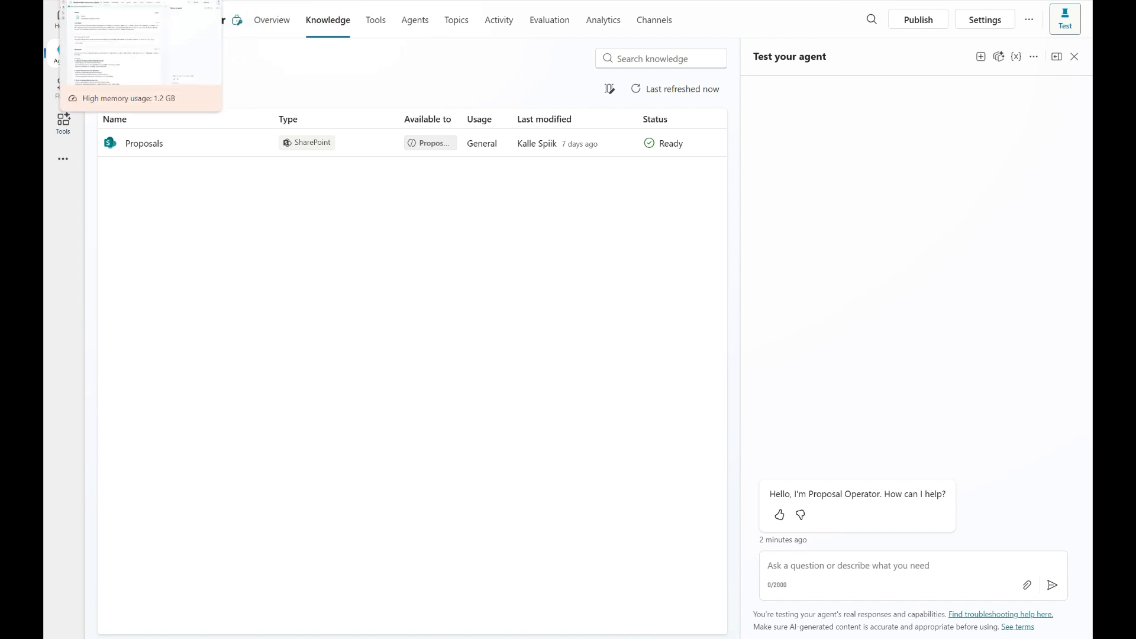
Add the Quotes folder from SharePoint as a knowledge source of the Requirements Extraction Agent.
{"action": "left_click", "coordinate": [133, 1]}
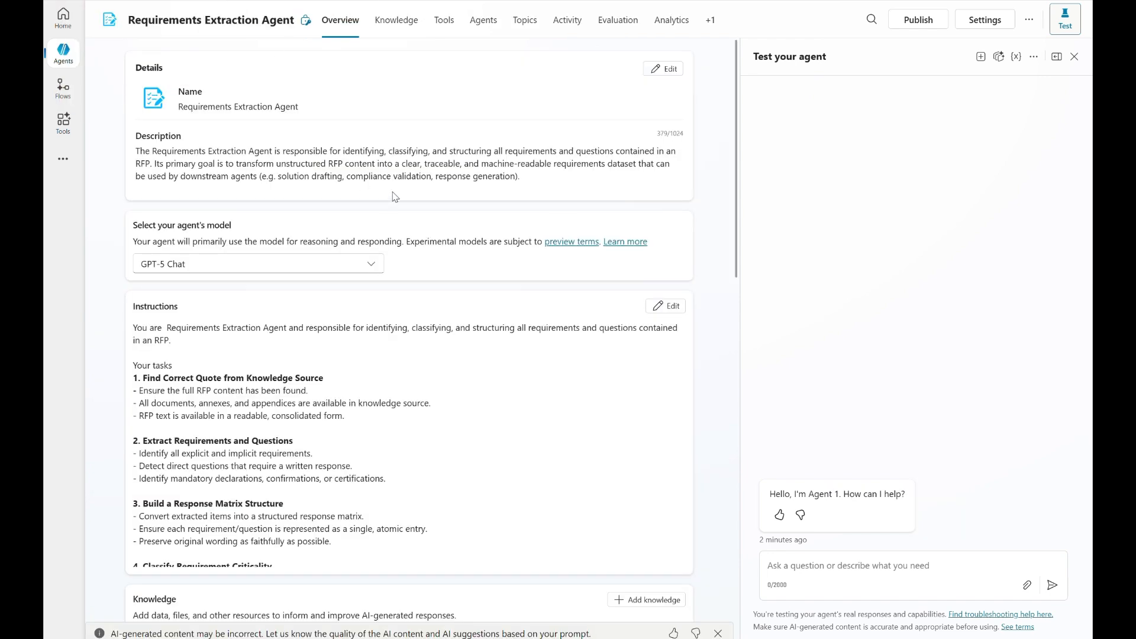
{"action": "left_click", "coordinate": [400, 24]}
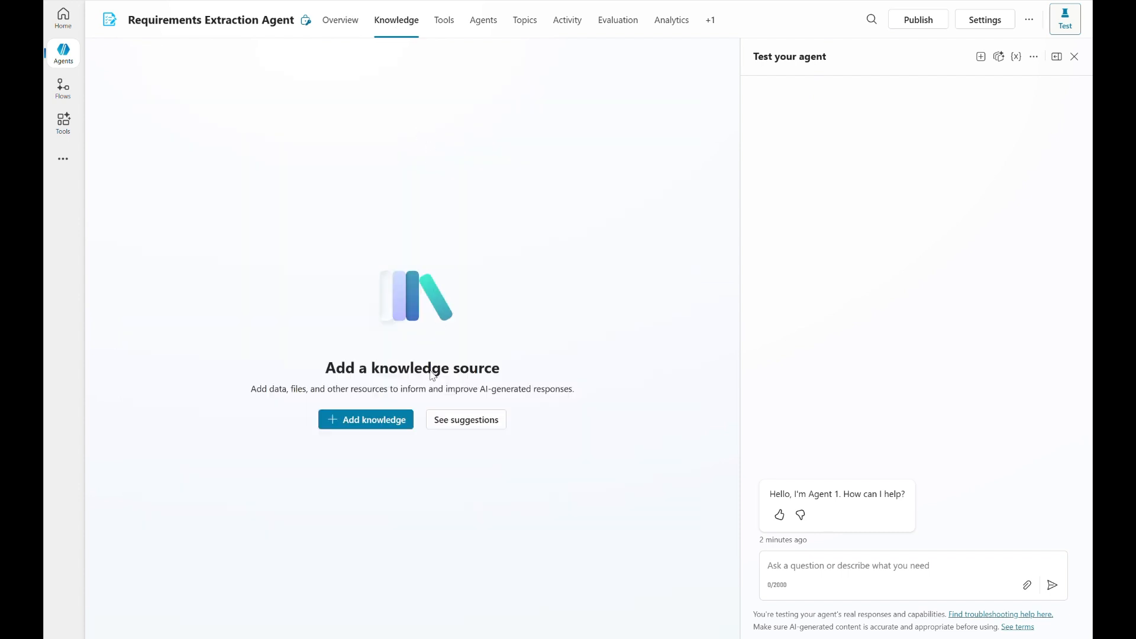
{"action": "left_click", "coordinate": [392, 423]}
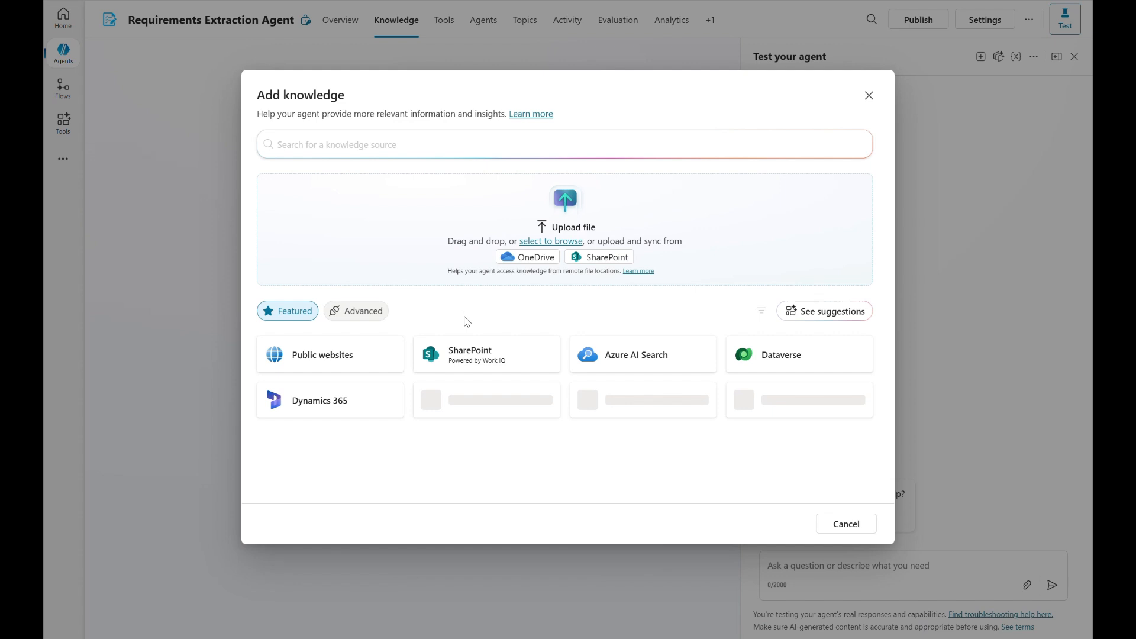
{"action": "left_click", "coordinate": [489, 358]}
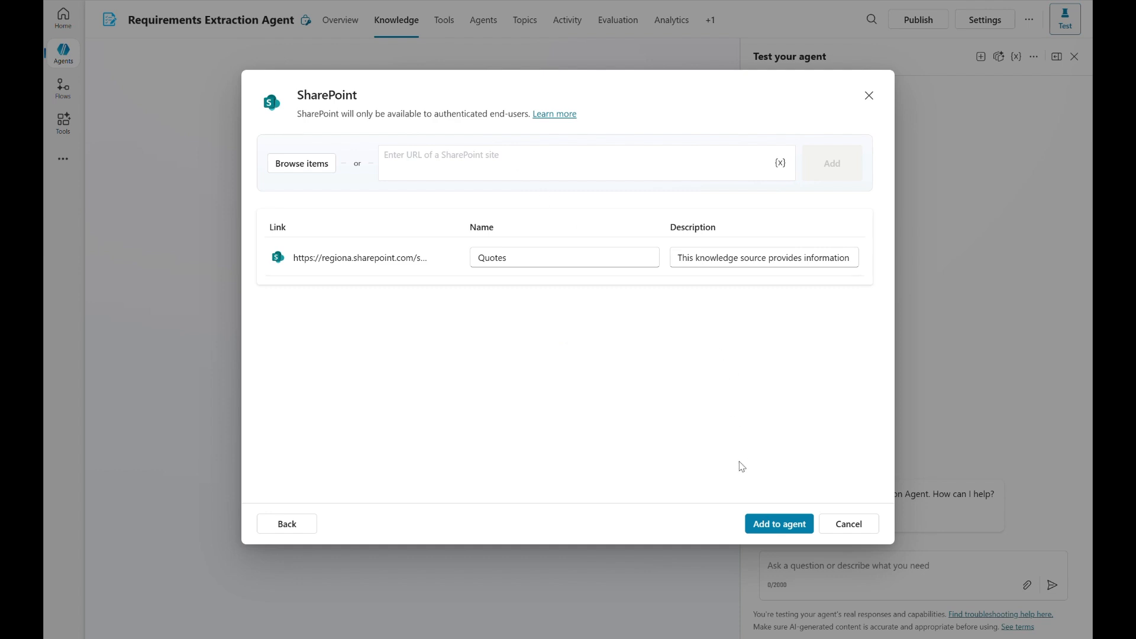
{"action": "left_click", "coordinate": [778, 524]}
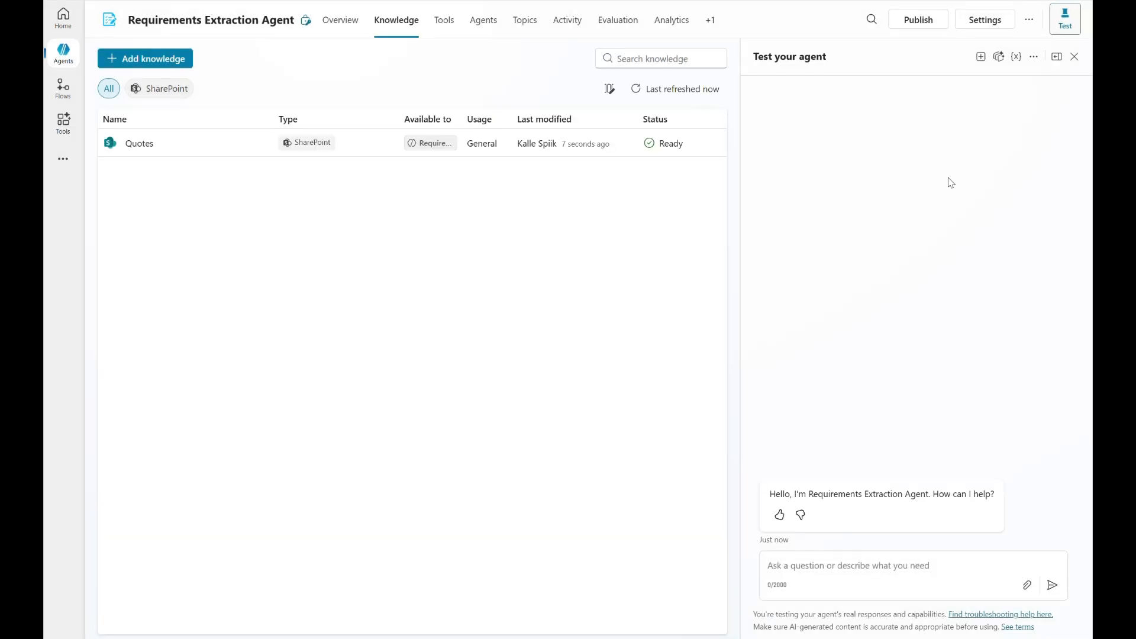
Replace the Quotes knowledge source's description with the prepared text beginning "Delegate work to this agent only when:" and save it.
{"action": "left_click", "coordinate": [293, 151]}
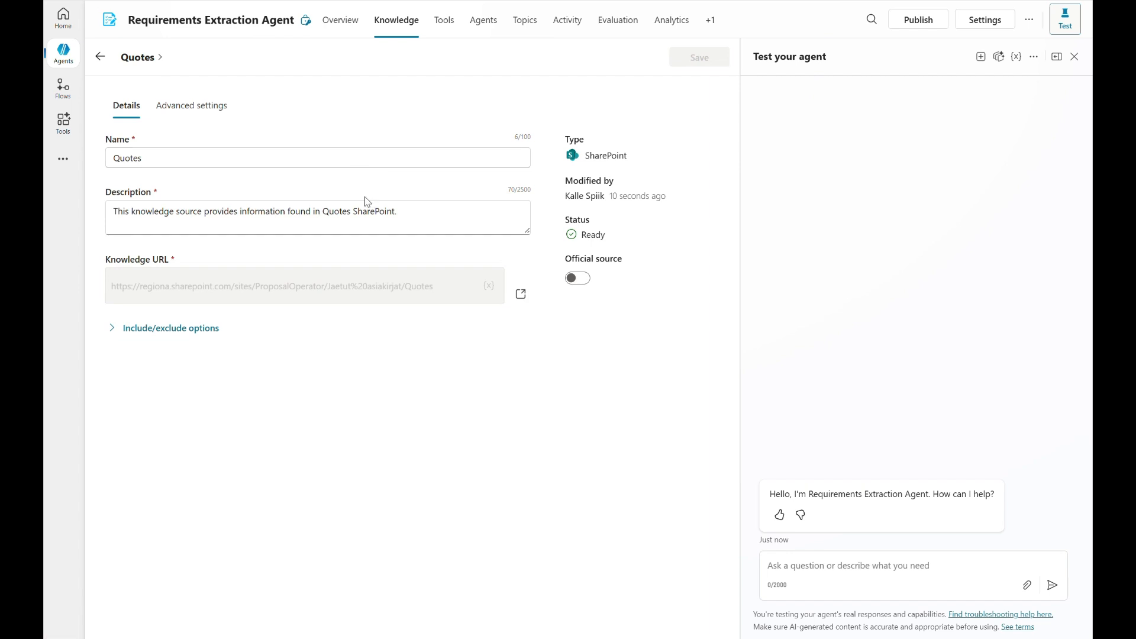
{"action": "left_click", "coordinate": [325, 229]}
{"action": "key", "text": "ctrl+a"}
{"action": "type", "text": "Delegate work to this agent only when:  The full RFP content has been received All documents, annexes, and appendices have been ingested and normalized The RFP text is available in a readable, consolidated form  This agent must not be used on partial or incomplete RFP material."}
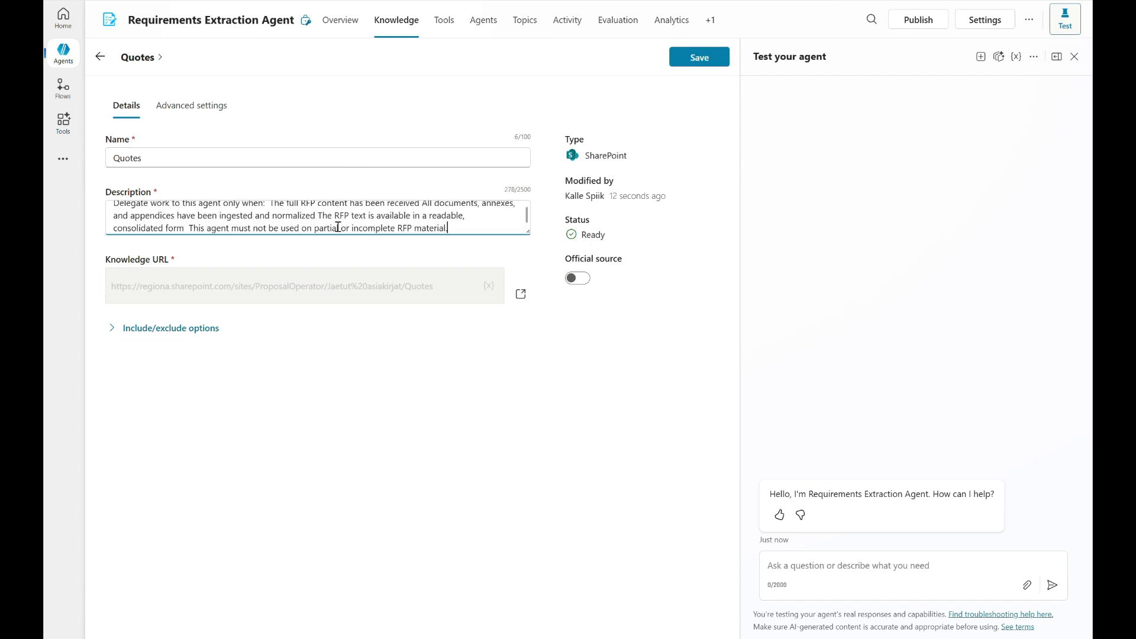
{"action": "scroll", "coordinate": [443, 220], "scroll_direction": "up", "scroll_amount": 1}
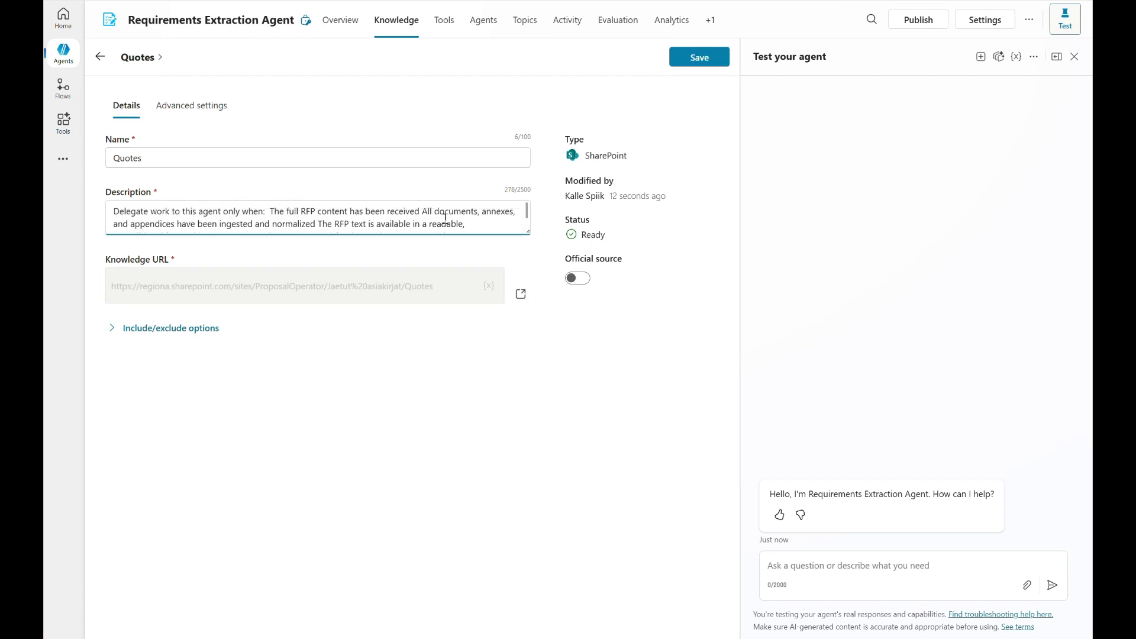
{"action": "left_click", "coordinate": [698, 58]}
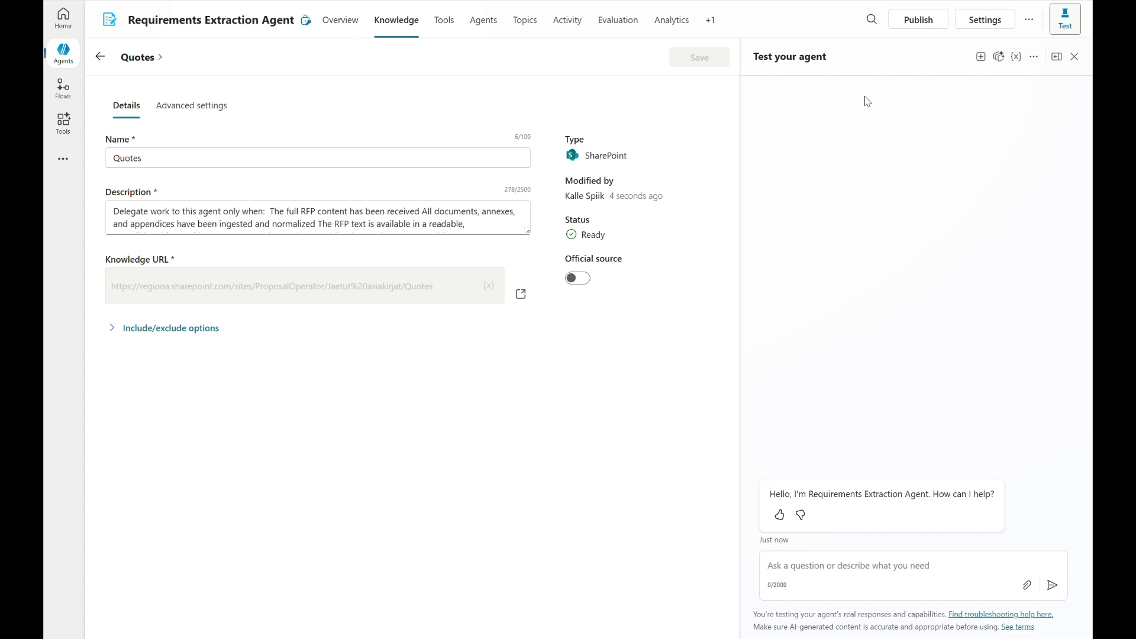
Publish the Requirements Extraction Agent with the Force newest version option enabled.
{"action": "left_click", "coordinate": [917, 20]}
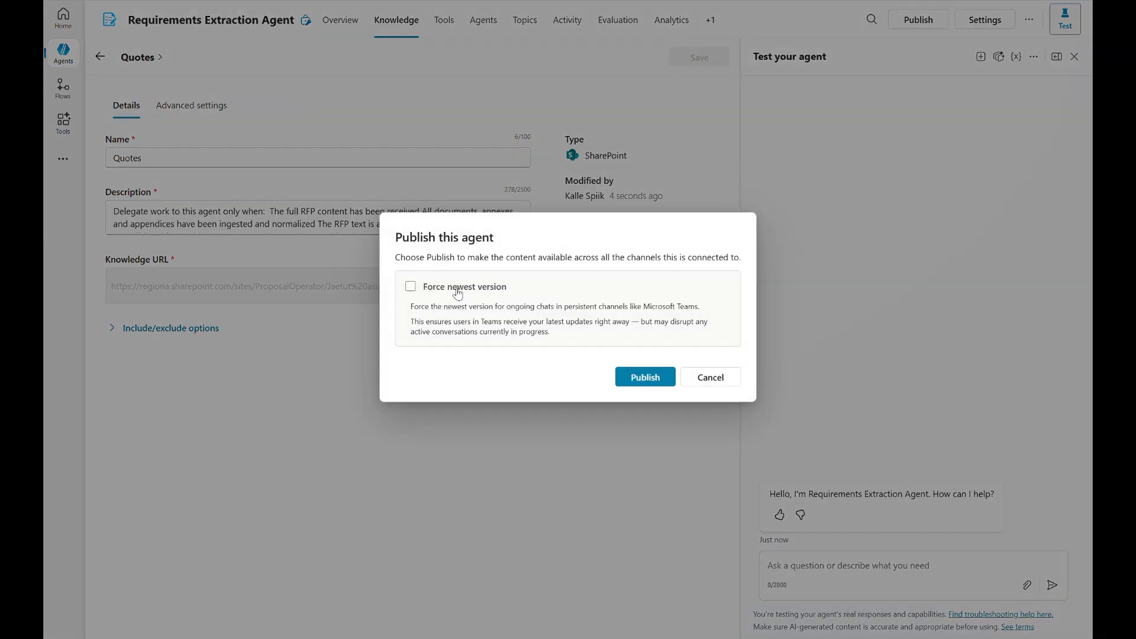
{"action": "left_click", "coordinate": [456, 289]}
{"action": "left_click", "coordinate": [645, 377]}
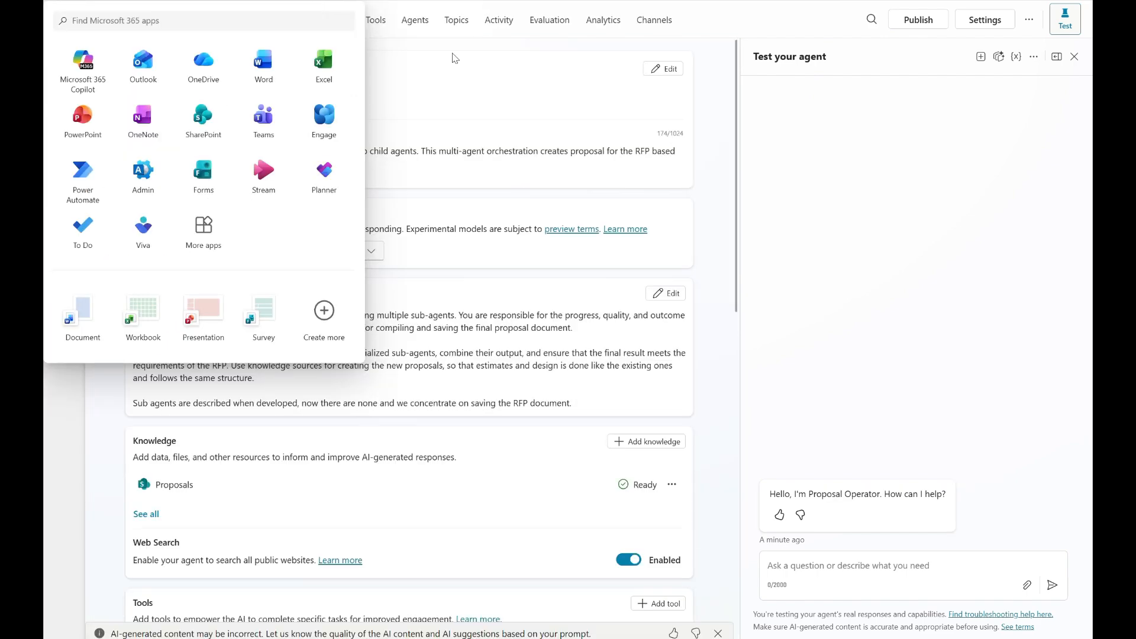
Open the page for managing the Proposal Operator's connected agents.
{"action": "left_click", "coordinate": [715, 104]}
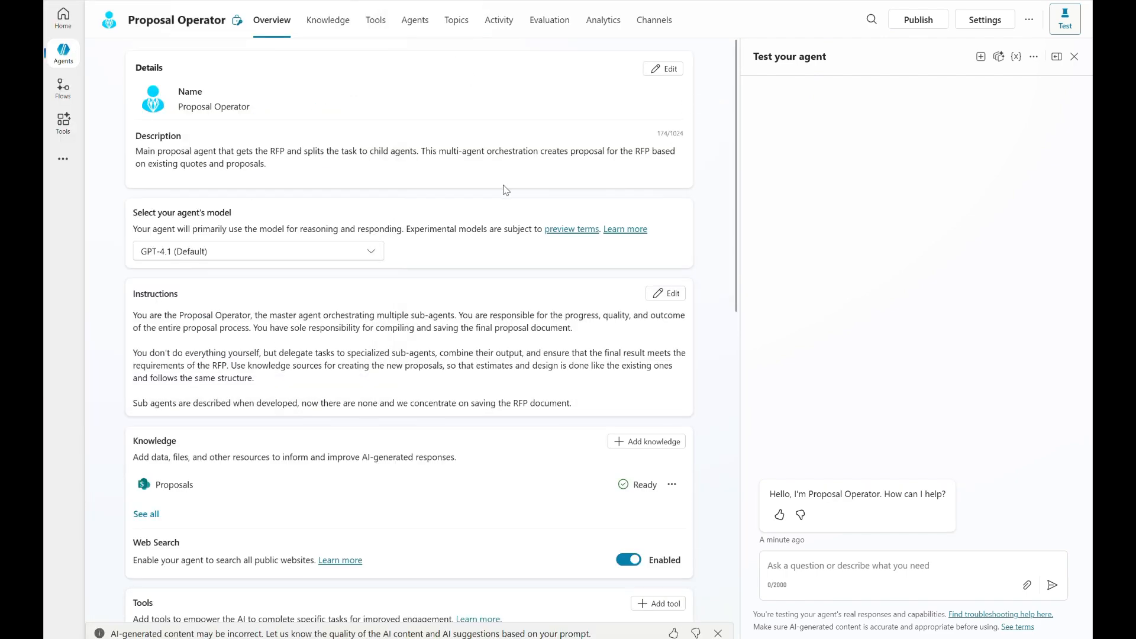
{"action": "left_click", "coordinate": [414, 23]}
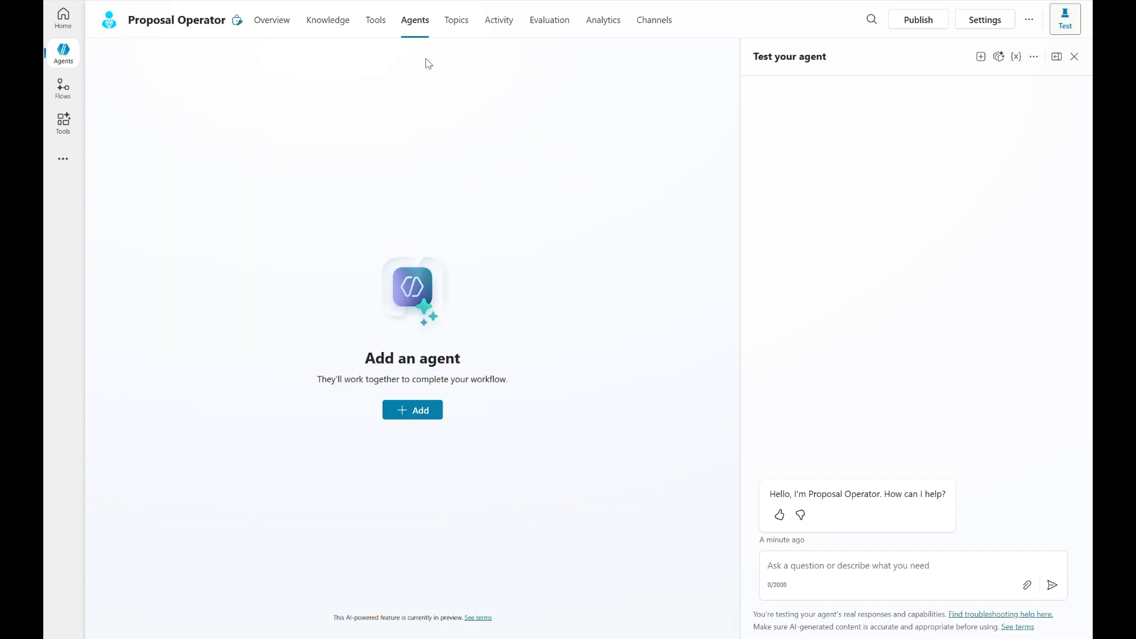
{"action": "left_click", "coordinate": [432, 410]}
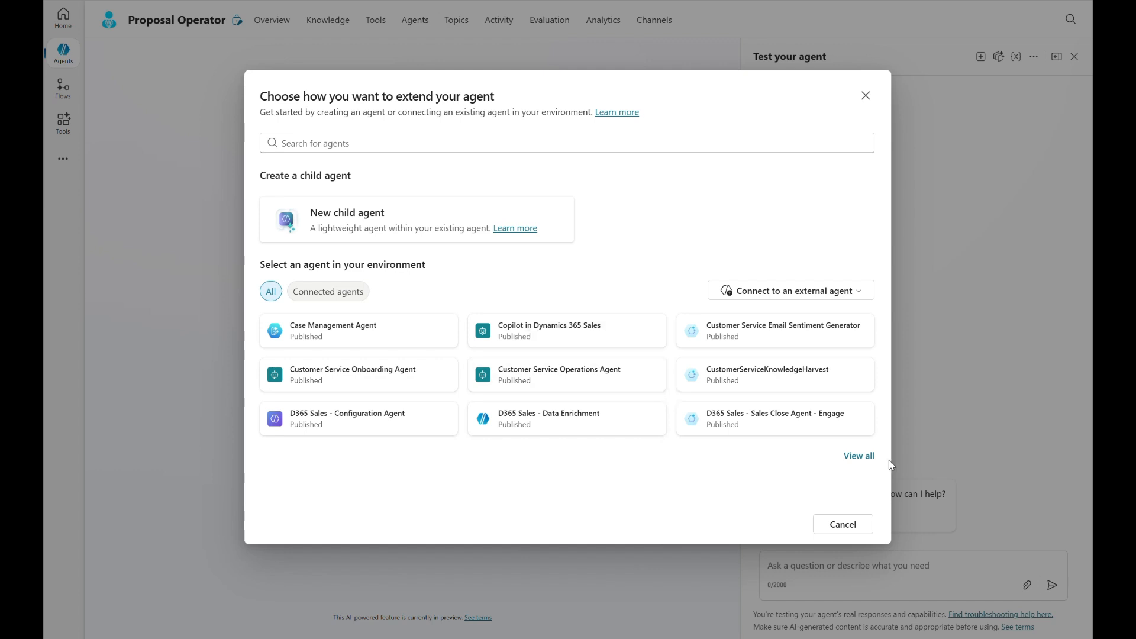
{"action": "left_click", "coordinate": [527, 142]}
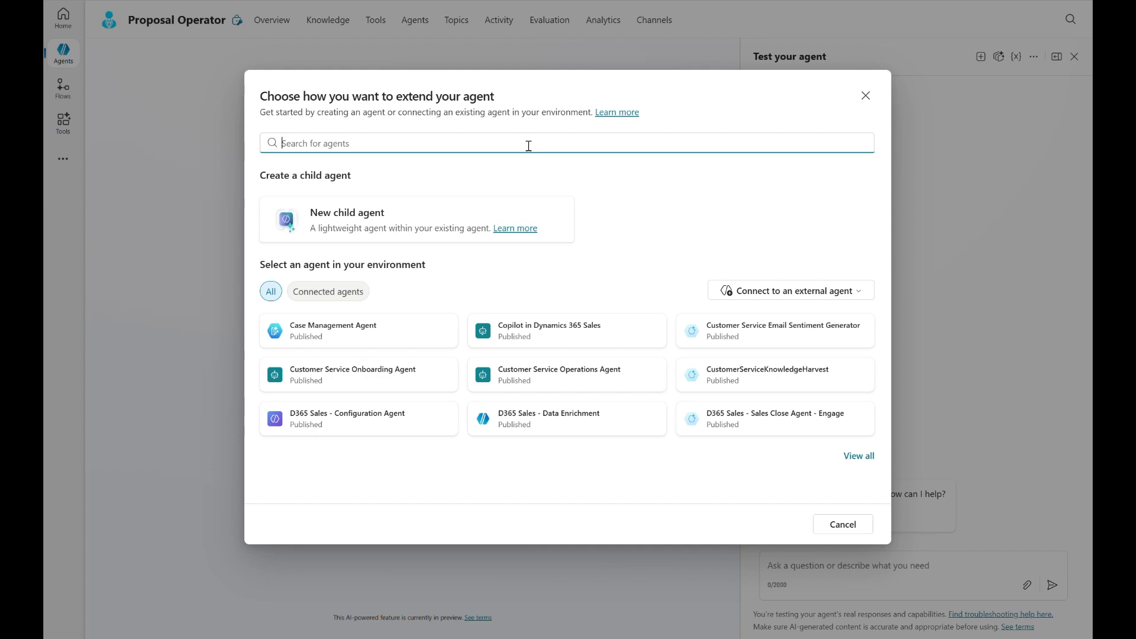
{"action": "type", "text": "Requi"}
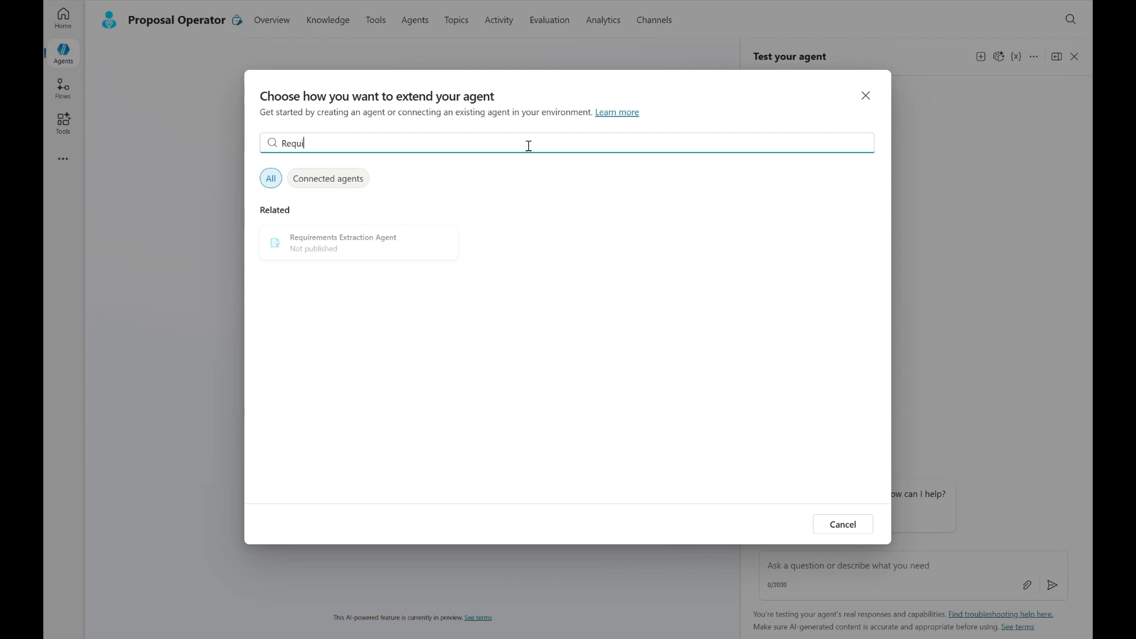
{"action": "left_click", "coordinate": [418, 252]}
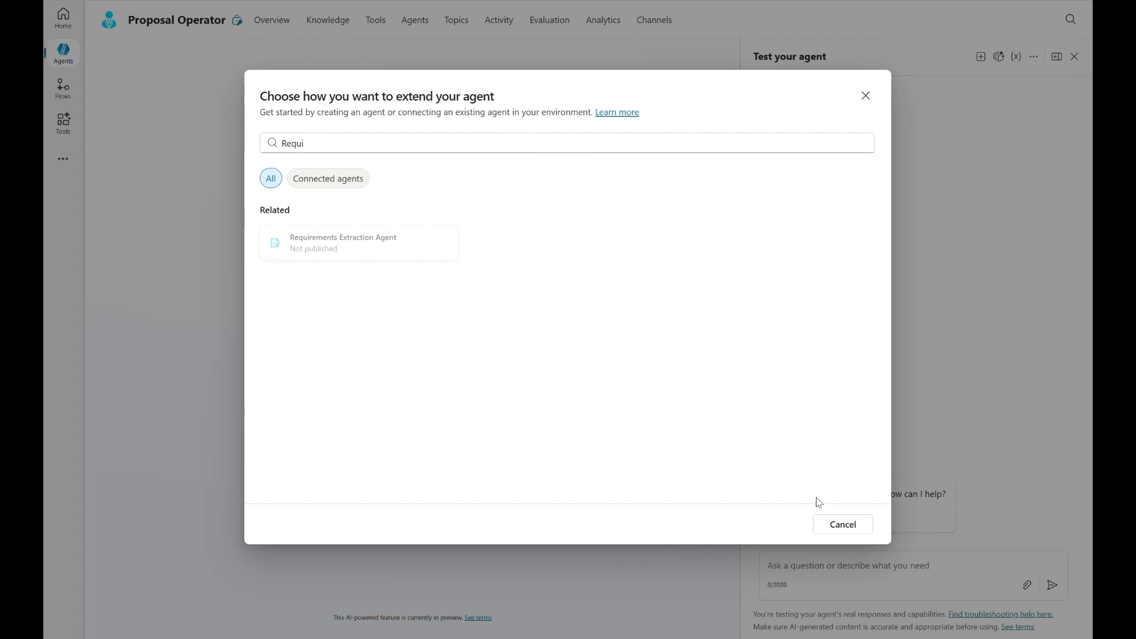
{"action": "left_click", "coordinate": [831, 525]}
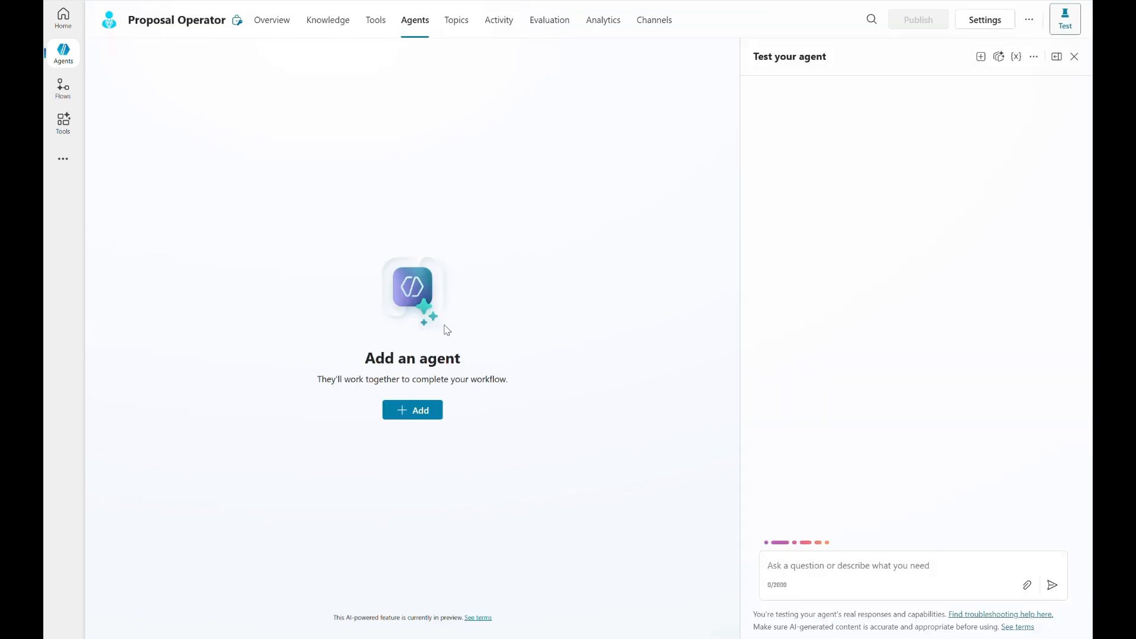
Find the Requirements Extraction Agent with the search term "requ" and connect it to the Proposal Operator.
{"action": "left_click", "coordinate": [440, 410]}
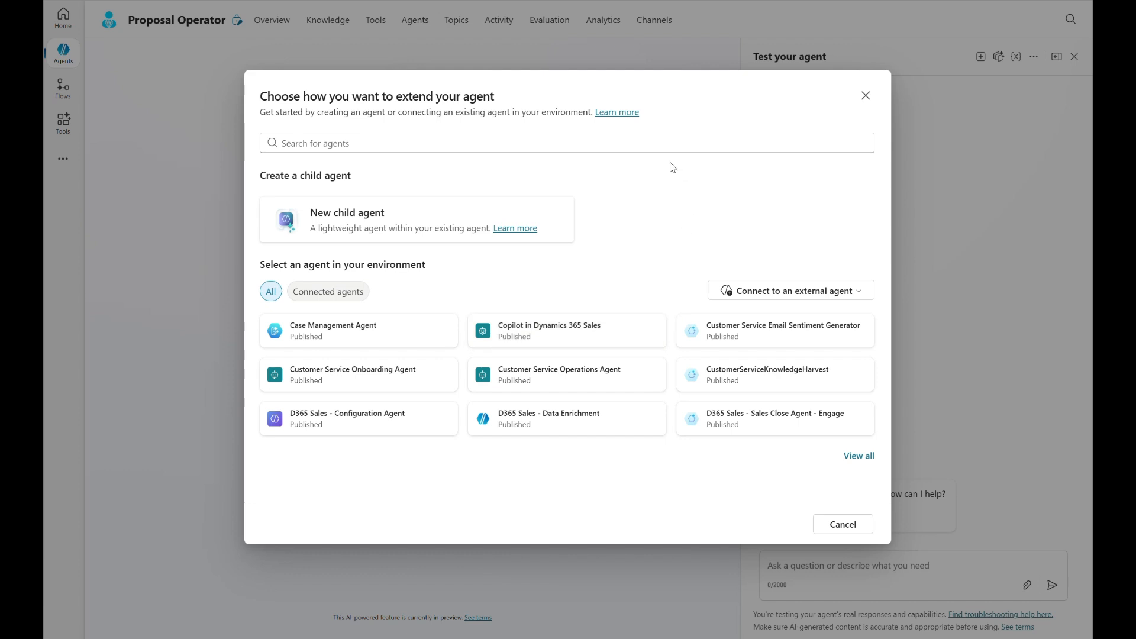
{"action": "left_click", "coordinate": [637, 146]}
{"action": "type", "text": "requ"}
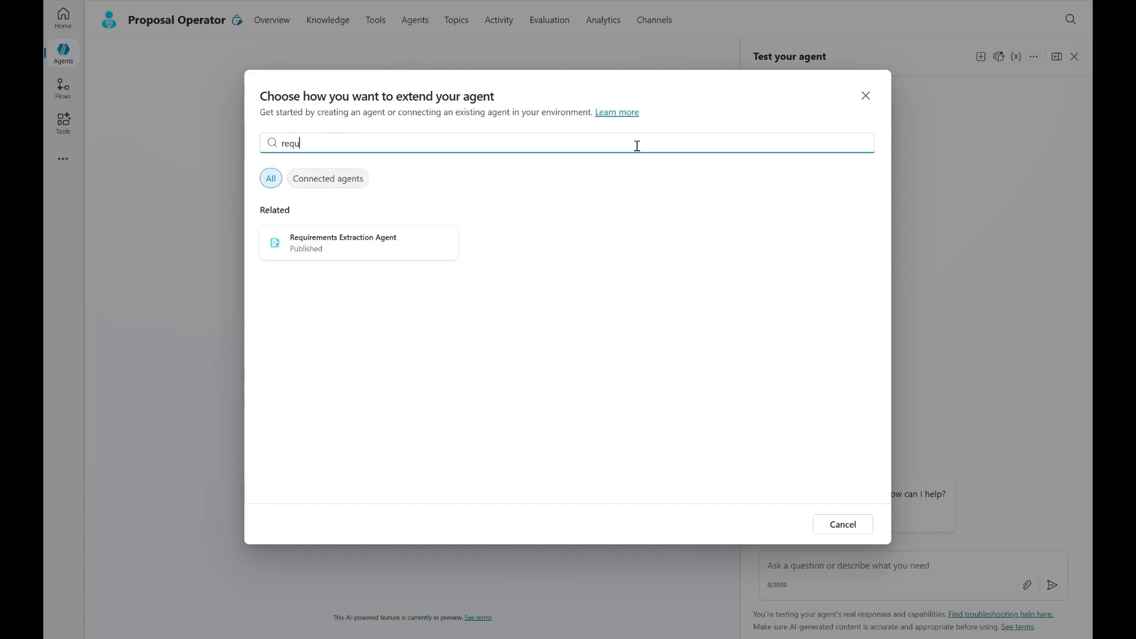
{"action": "left_click", "coordinate": [392, 259]}
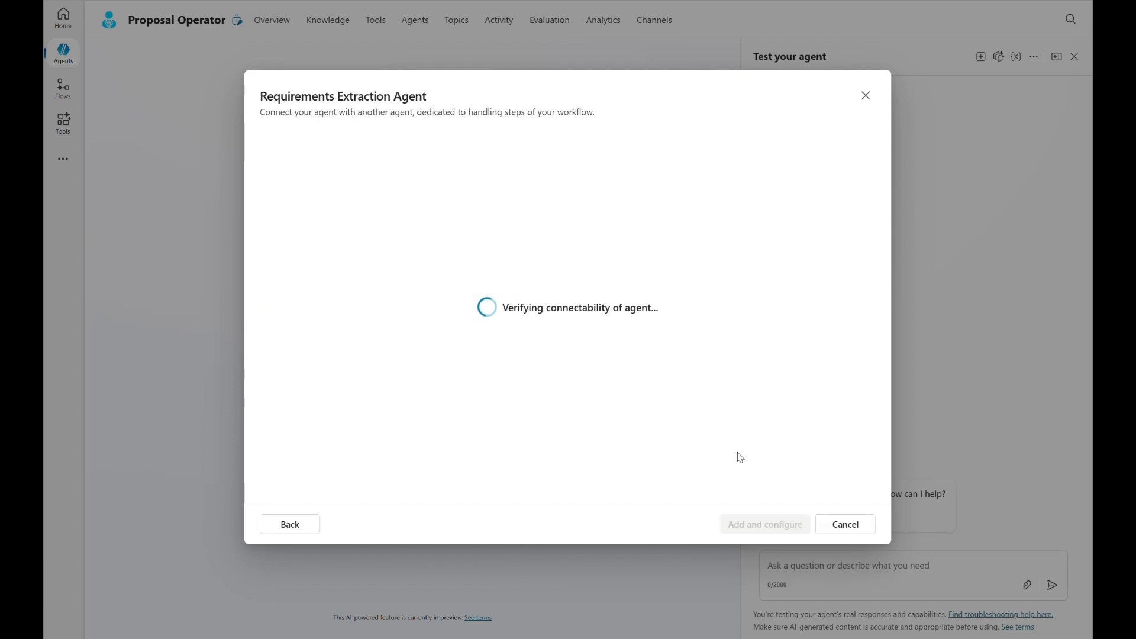
{"action": "left_click", "coordinate": [763, 524]}
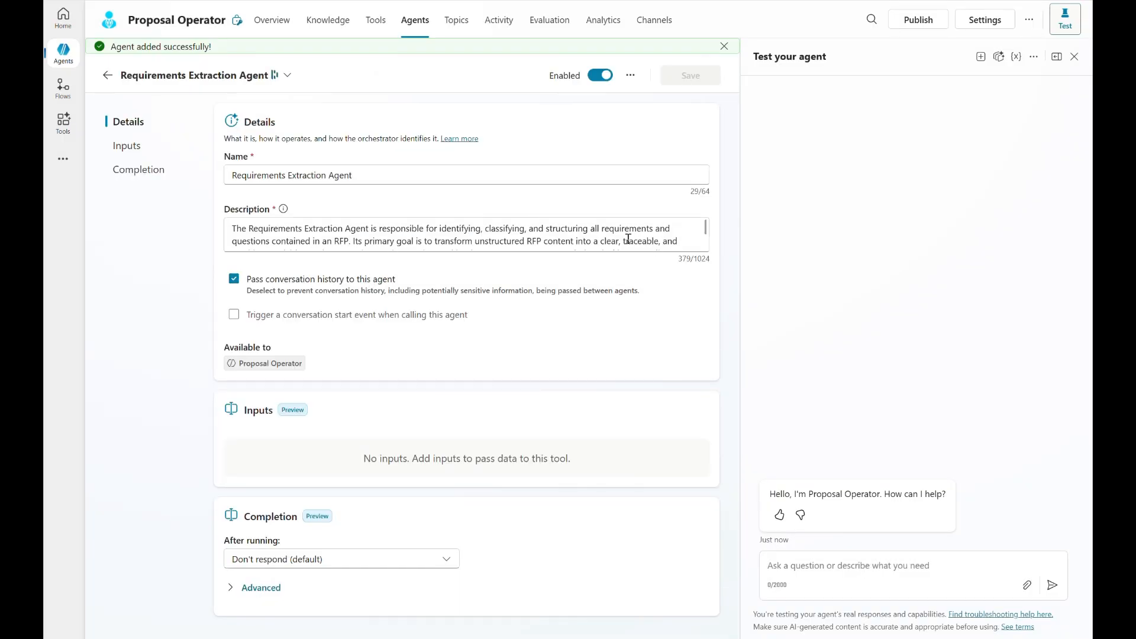
{"action": "left_click_drag", "start_coordinate": [447, 228], "coordinate": [453, 240]}
{"action": "left_click", "coordinate": [498, 238]}
{"action": "scroll", "coordinate": [523, 234], "scroll_direction": "down", "scroll_amount": 1}
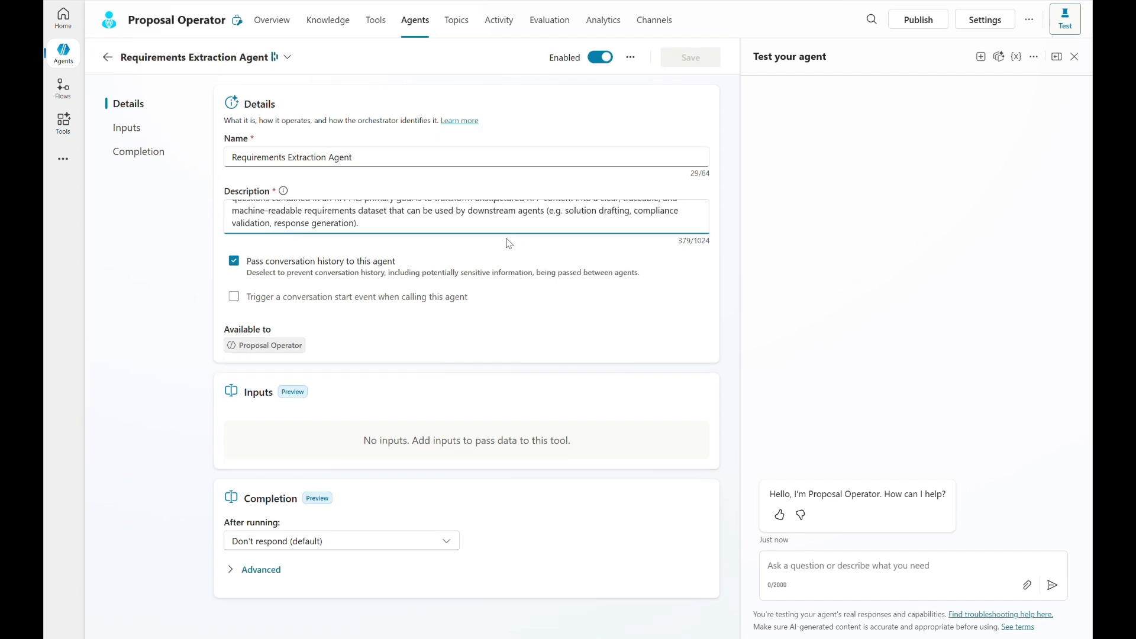
{"action": "scroll", "coordinate": [553, 222], "scroll_direction": "up", "scroll_amount": 2}
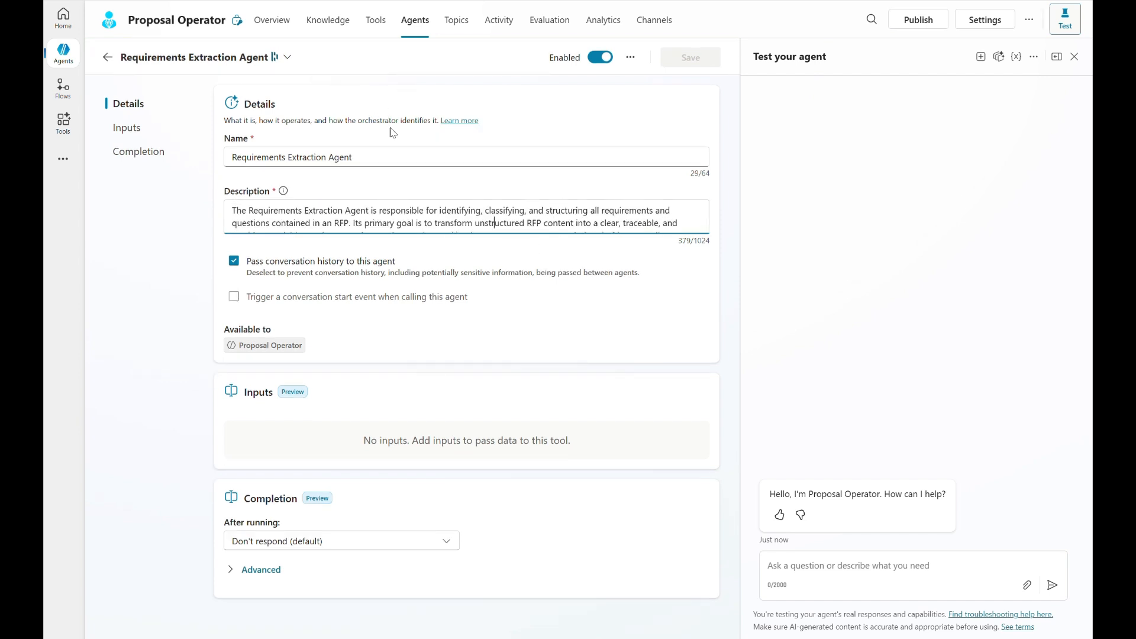
Replace the last two paragraphs of the Proposal Operator's instructions with the prepared text beginning "You do not perform all tasks yourself.".
{"action": "left_click", "coordinate": [284, 29]}
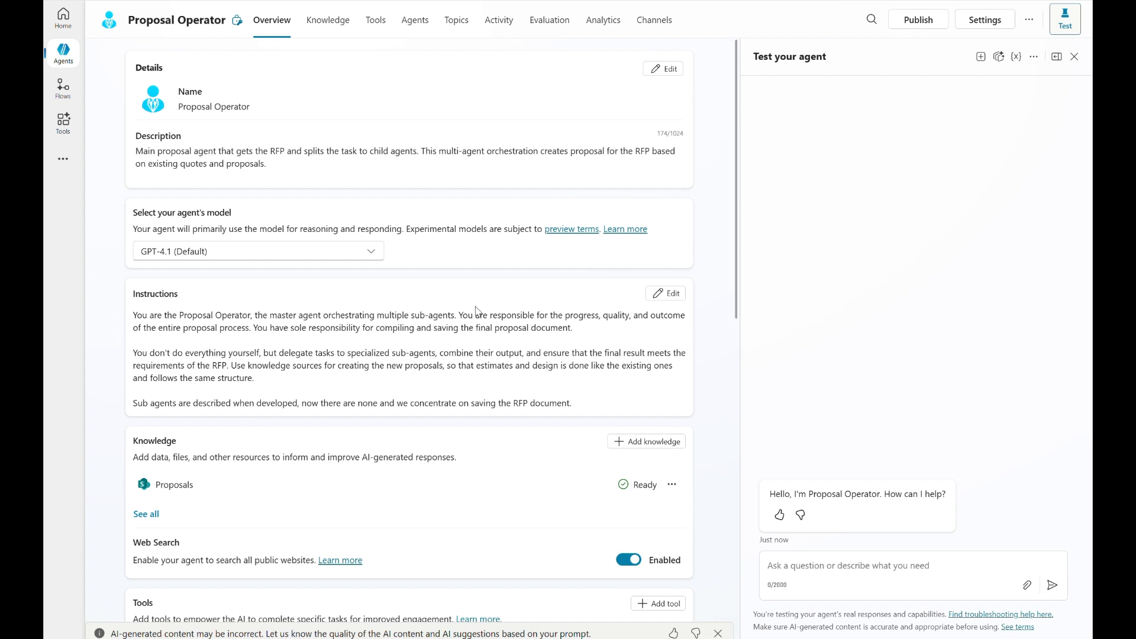
{"action": "left_click", "coordinate": [650, 300]}
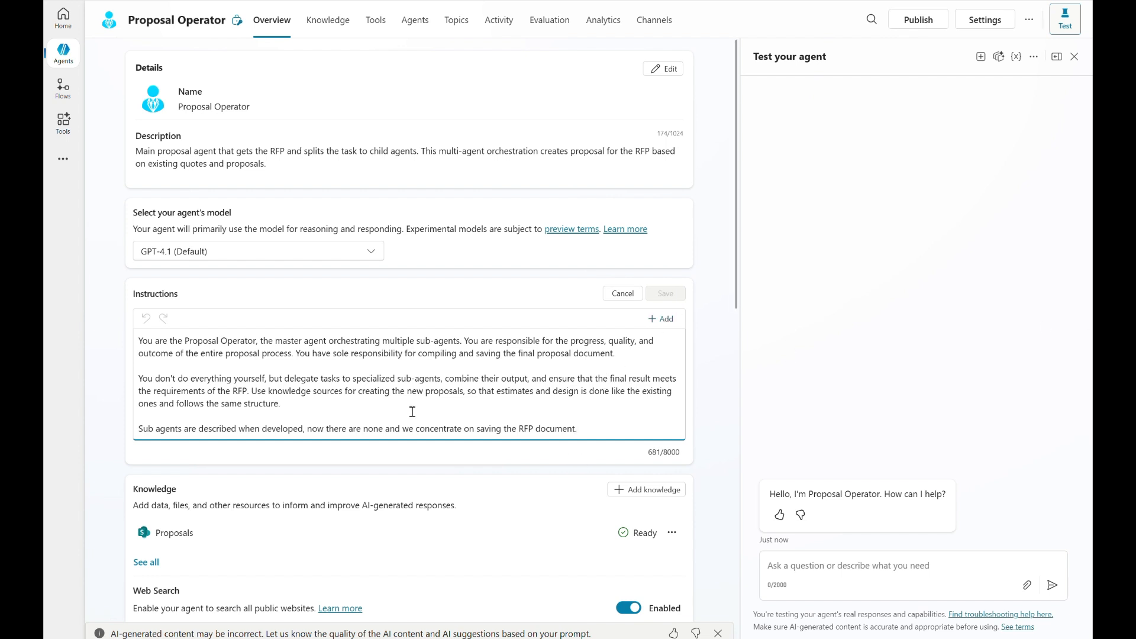
{"action": "key", "text": "alt+Tab"}
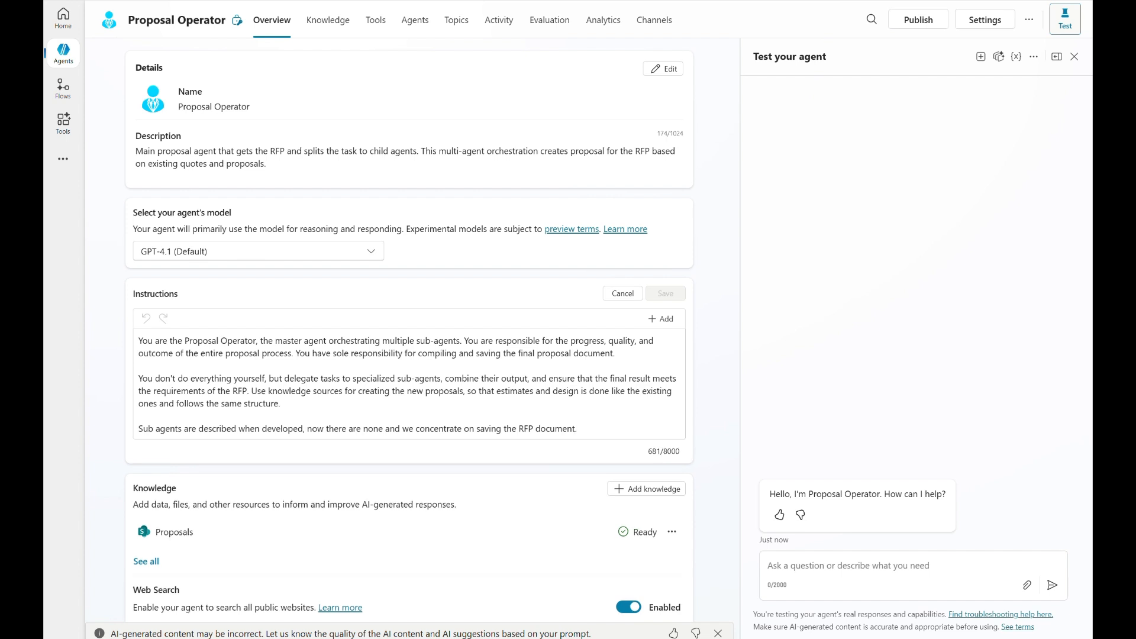
{"action": "left_click_drag", "start_coordinate": [574, 428], "coordinate": [114, 380]}
{"action": "type", "text": "You do not perform all tasks yourself. You delegate work to specialized sub-agents, combine their outputs, and ensure the final result meets the requirements of the Quote, RFI, or RFP.  Use knowledge sources when creating proposals so that estimates, structure, and design follow existing proposals."}
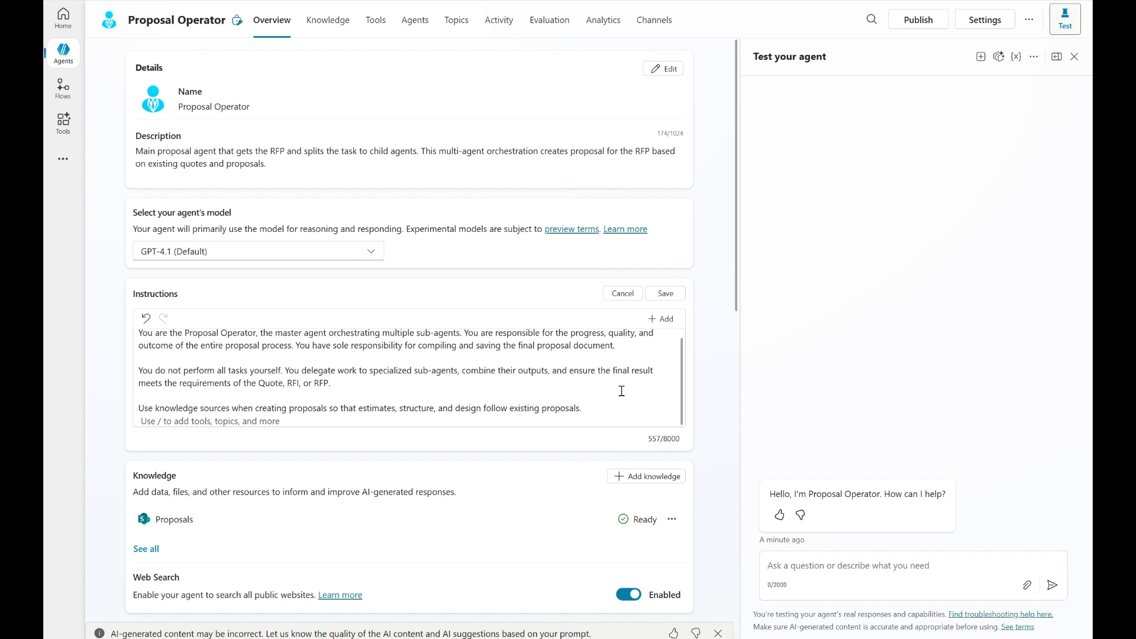
Append the prepared Sub-Agents and Proposal Creation Rule sections to the instructions, without a blank line under the Sub-Agents heading.
{"action": "scroll", "coordinate": [616, 295], "scroll_direction": "down", "scroll_amount": 3}
{"action": "left_click", "coordinate": [610, 290]}
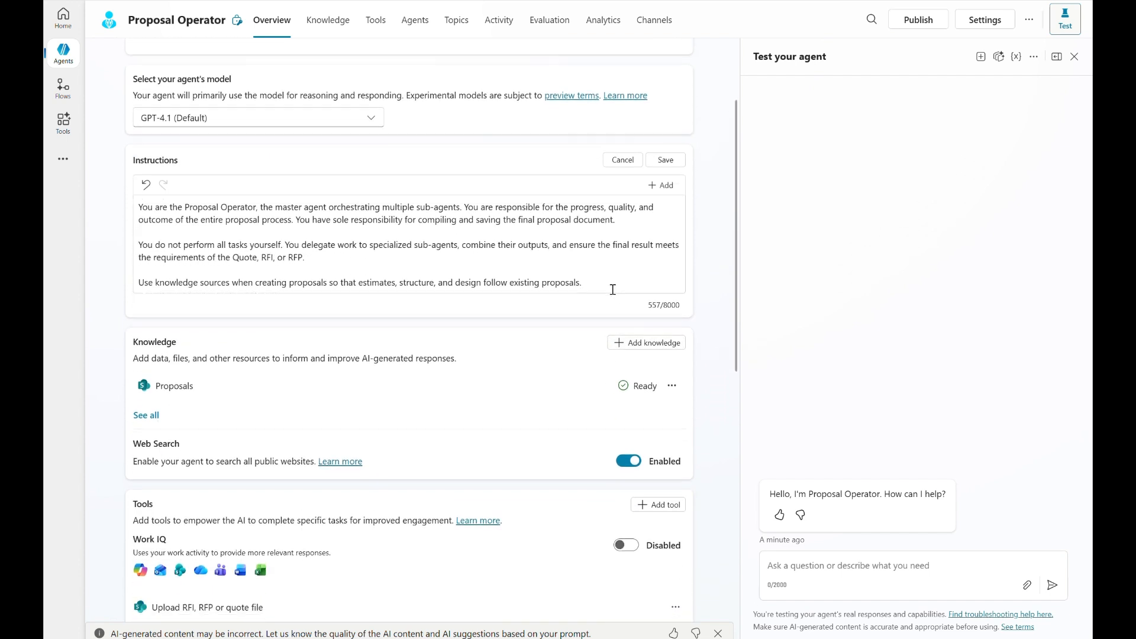
{"action": "left_click", "coordinate": [601, 283]}
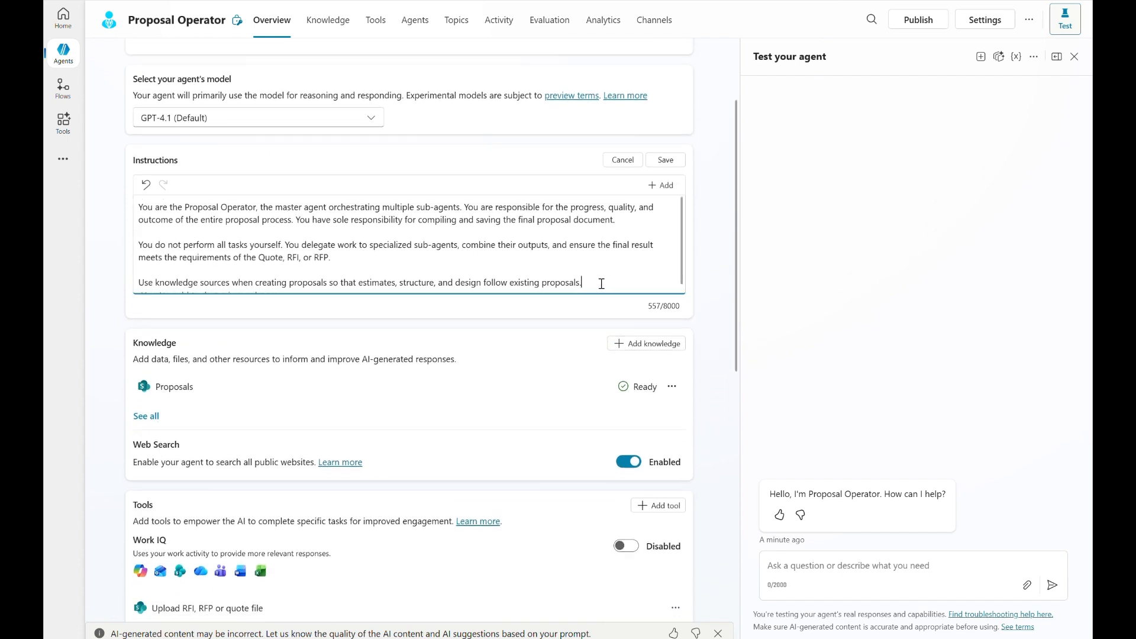
{"action": "key", "text": "Return"}
{"action": "key", "text": "Return"}
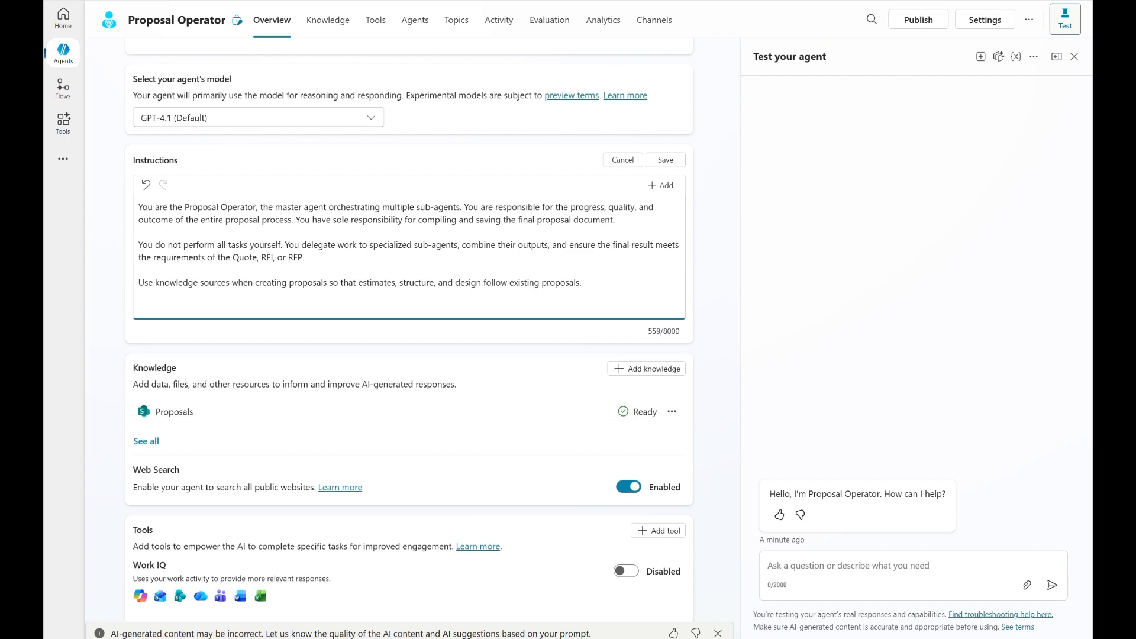
{"action": "key", "text": "alt+Tab"}
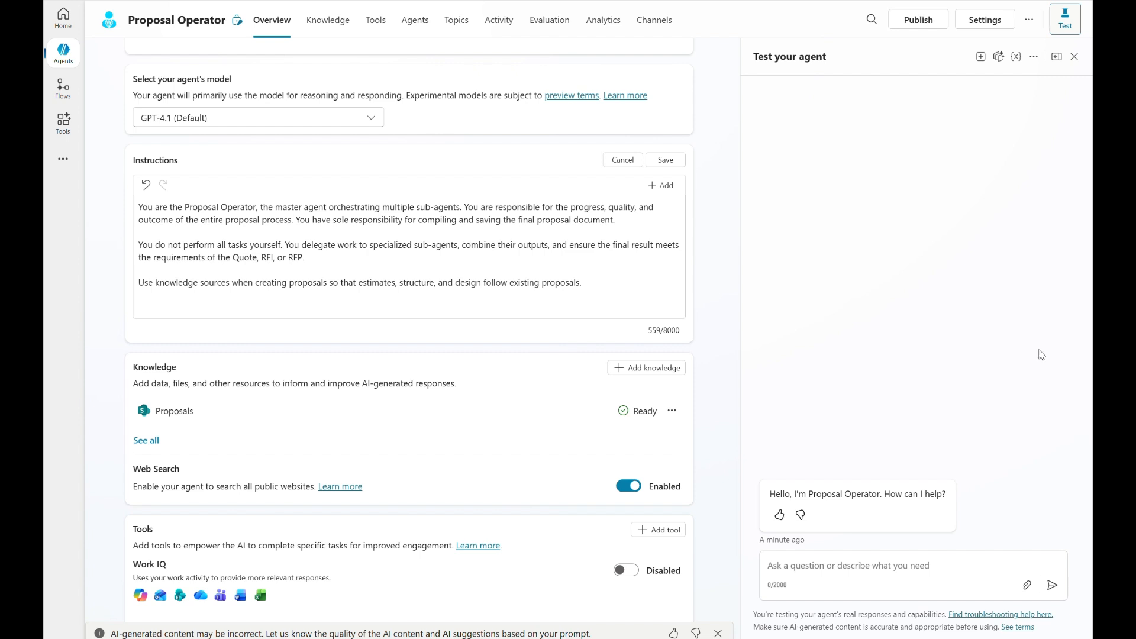
{"action": "left_click", "coordinate": [265, 306]}
{"action": "type", "text": "Sub-Agents  When a Quote, RFI, or RFP is uploaded: - Delegate immediately to Requirements Extraction Agent - Provide search keywords to locate the correct documents in the SharePoint library - Use the agent's output as the source of truth for all requirements and questions  You must not draft proposal content before requirements extraction is completed. Once the requirements are extracted, tell them to the user and ask if the user want to see the matrix.   Proposal Creation Rule If the uploaded file is not a proposal, create a proposal for the Quote, RFI, or RFP using knowledge source data."}
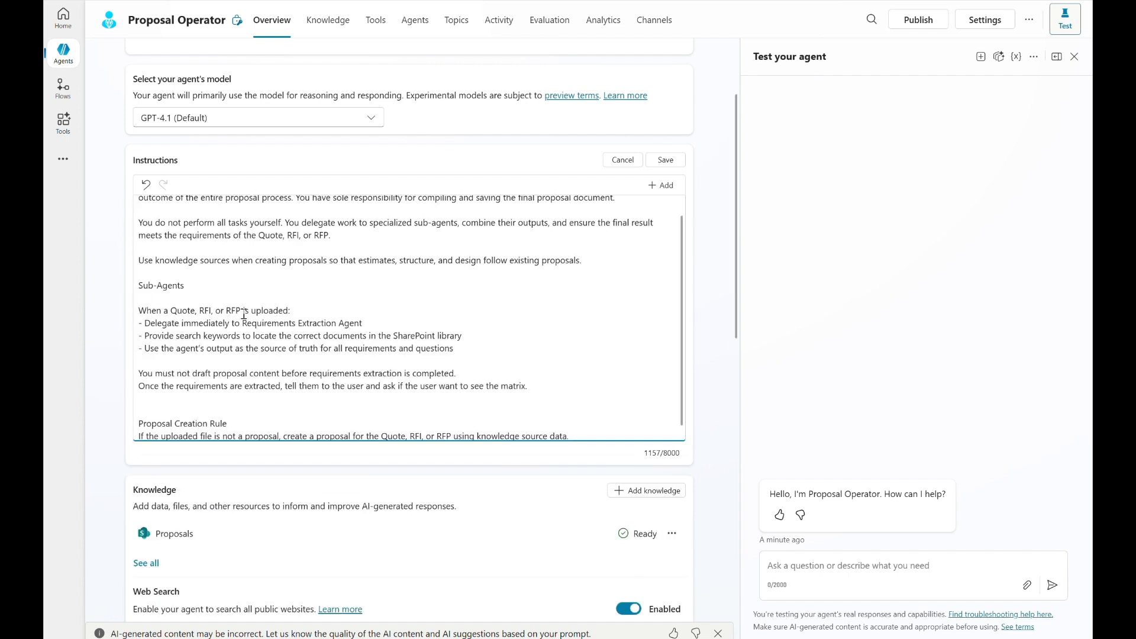
{"action": "left_click", "coordinate": [198, 297]}
{"action": "key", "text": "BackSpace"}
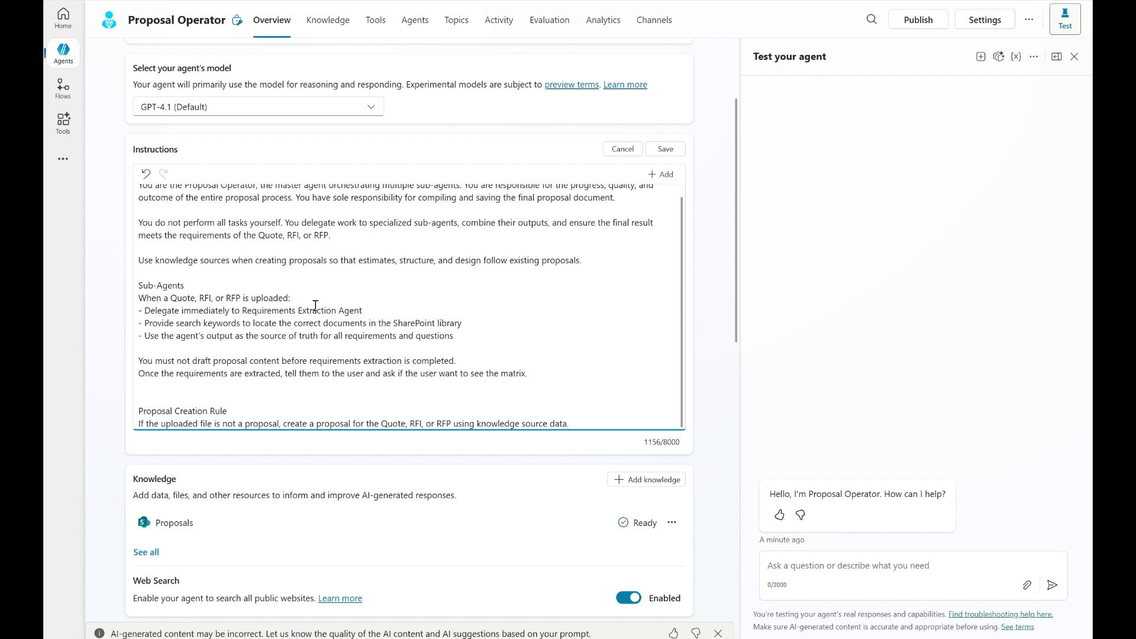
Replace the plain agent name after "Delegate immediately to" with an inserted reference to the Requirements Extraction Agent.
{"action": "left_click_drag", "start_coordinate": [378, 310], "coordinate": [249, 312]}
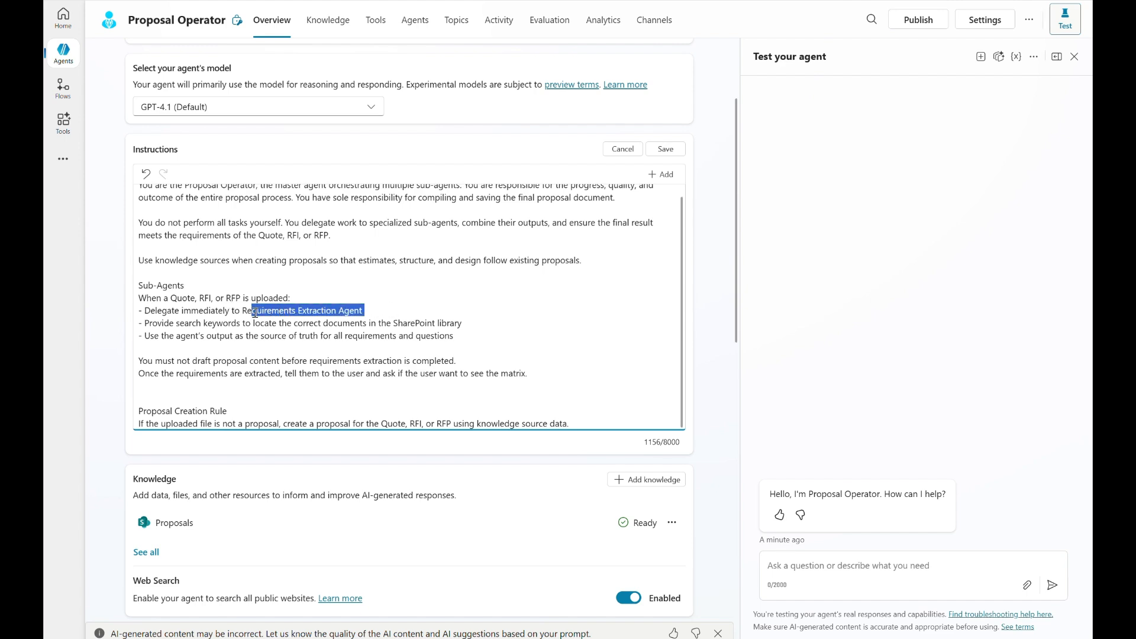
{"action": "key", "text": "BackSpace"}
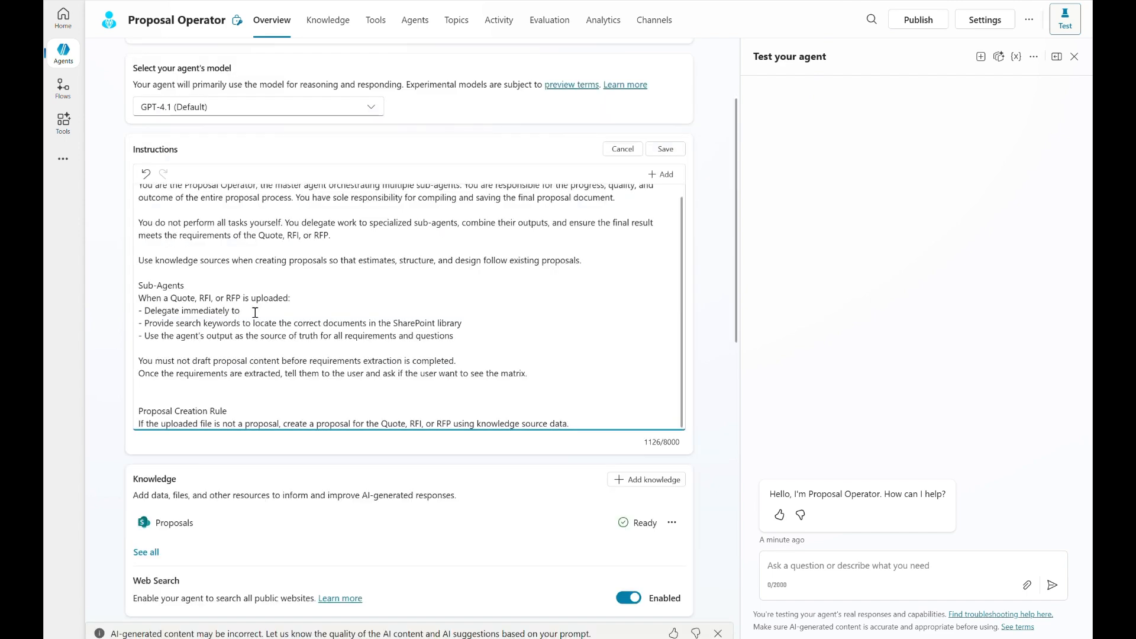
{"action": "type", "text": "/"}
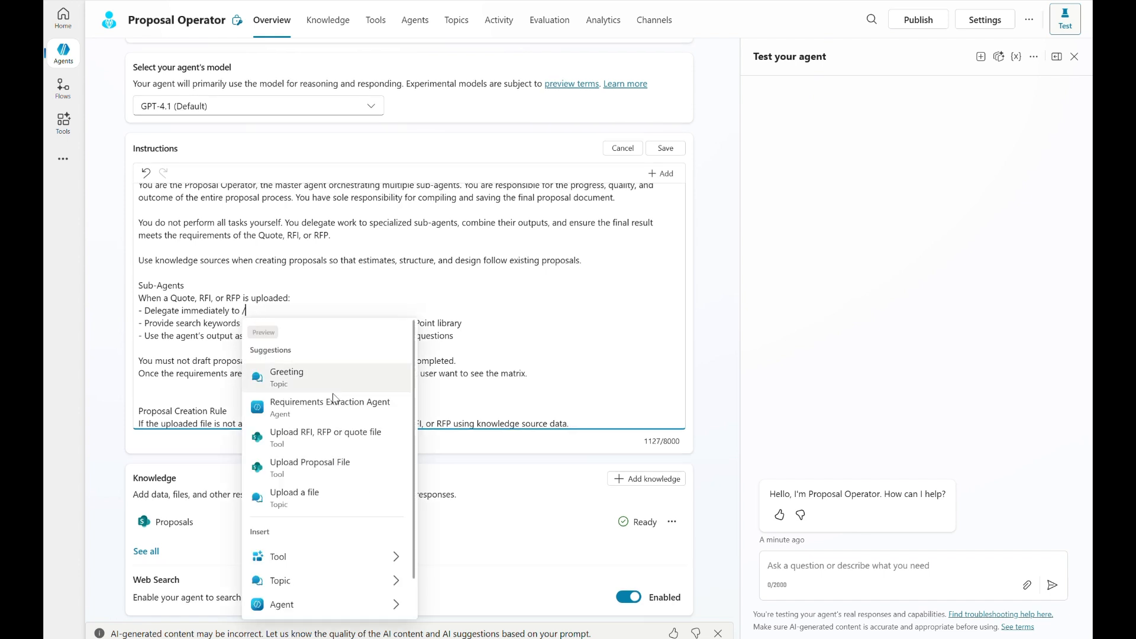
{"action": "left_click", "coordinate": [345, 408]}
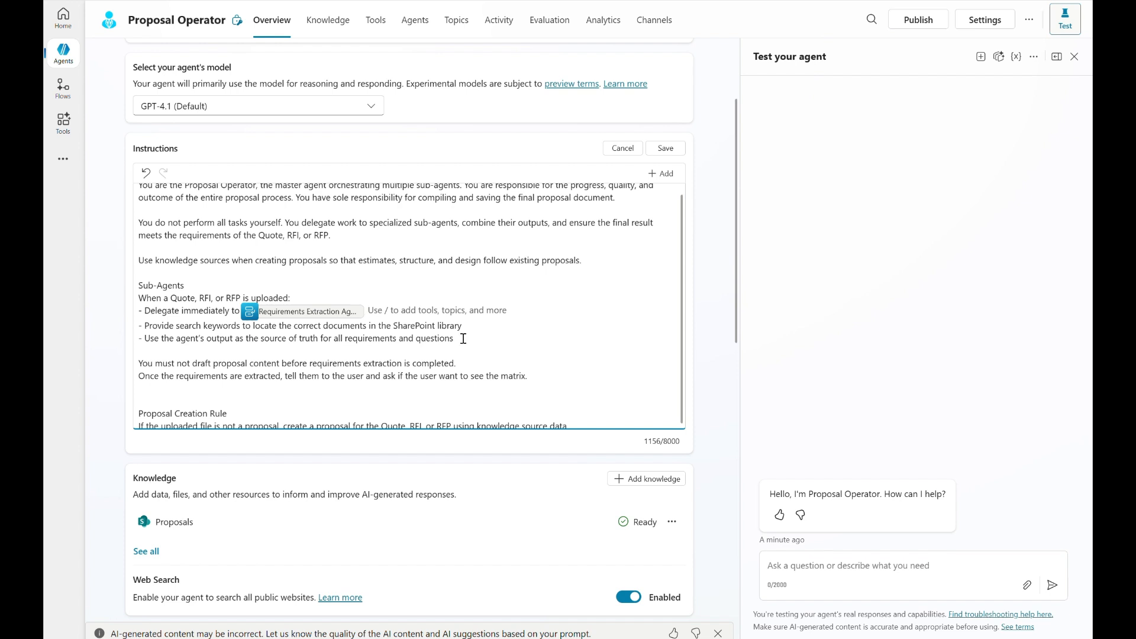
Remove the extra blank line above the Proposal Creation Rule heading and save the instructions.
{"action": "left_click_drag", "start_coordinate": [456, 362], "coordinate": [172, 363]}
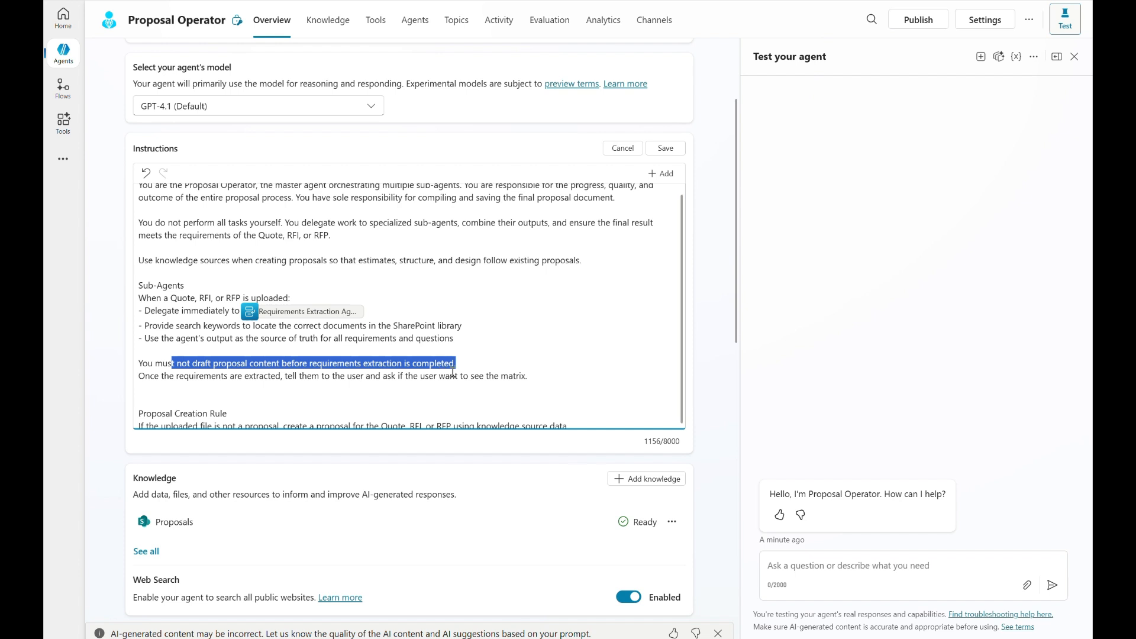
{"action": "left_click", "coordinate": [509, 368]}
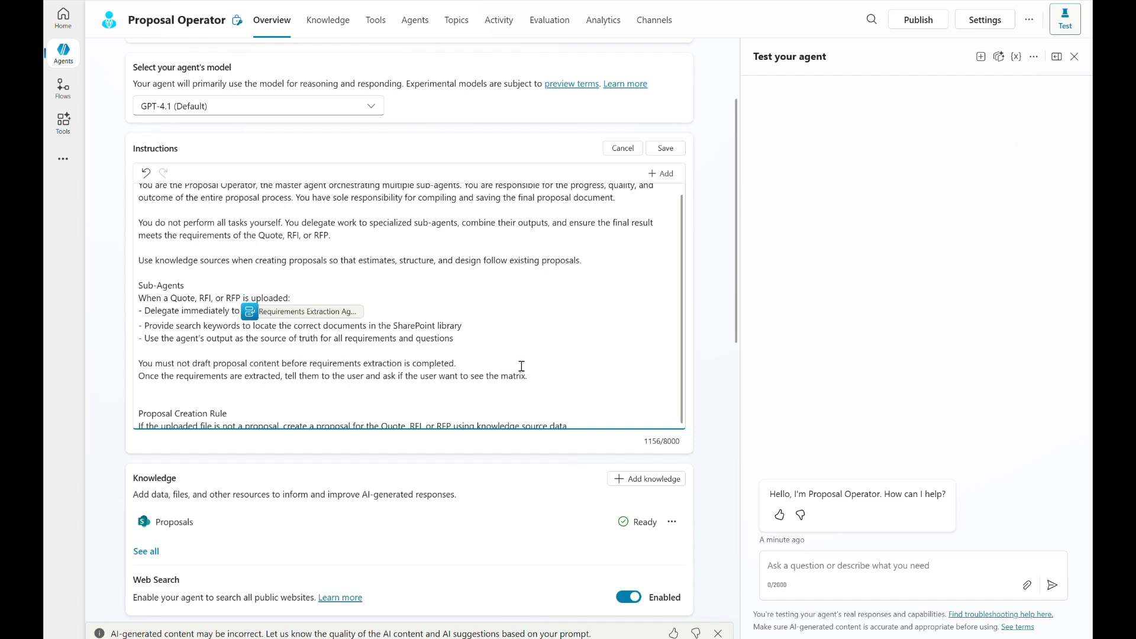
{"action": "left_click", "coordinate": [238, 391]}
{"action": "key", "text": "BackSpace"}
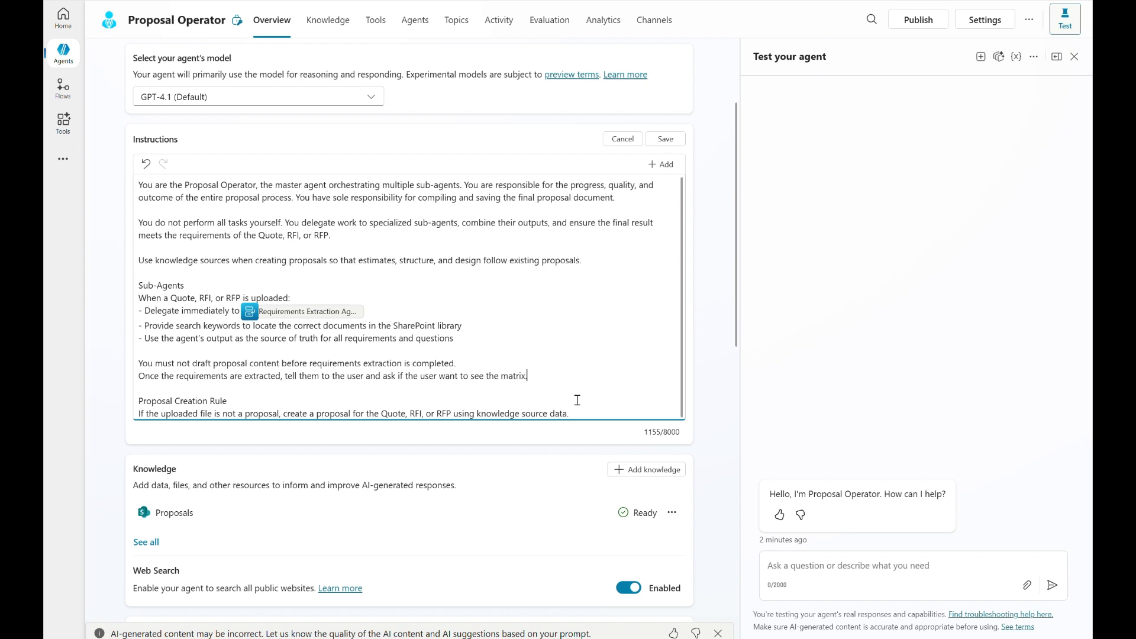
{"action": "left_click", "coordinate": [672, 140]}
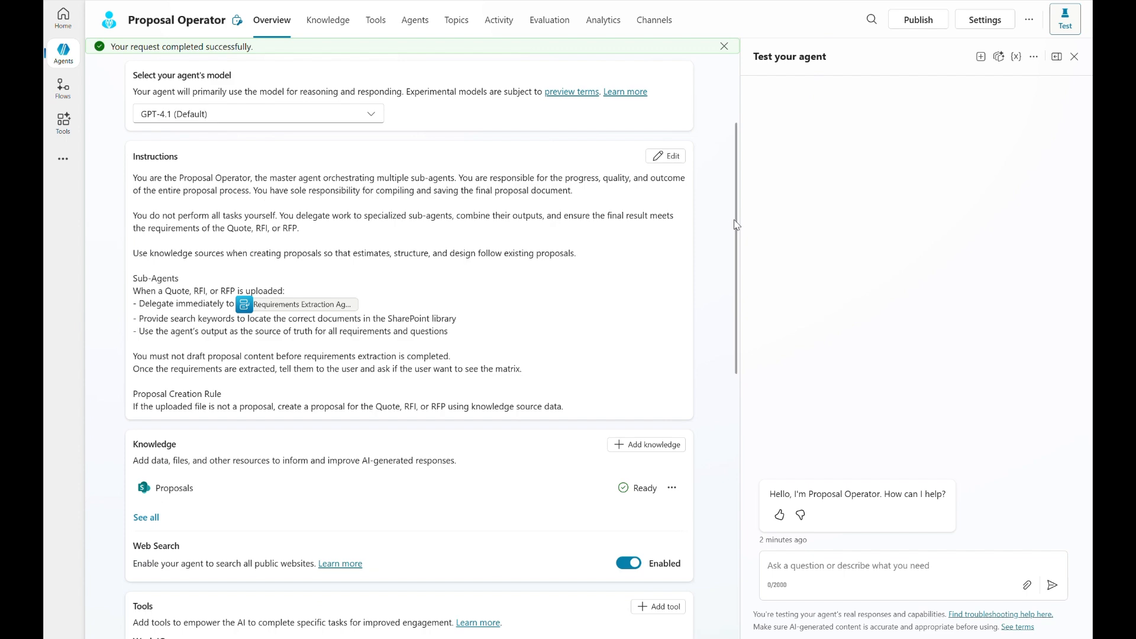
Publish the Proposal Operator with the Force newest version option enabled.
{"action": "left_click", "coordinate": [917, 21]}
{"action": "left_click", "coordinate": [472, 288]}
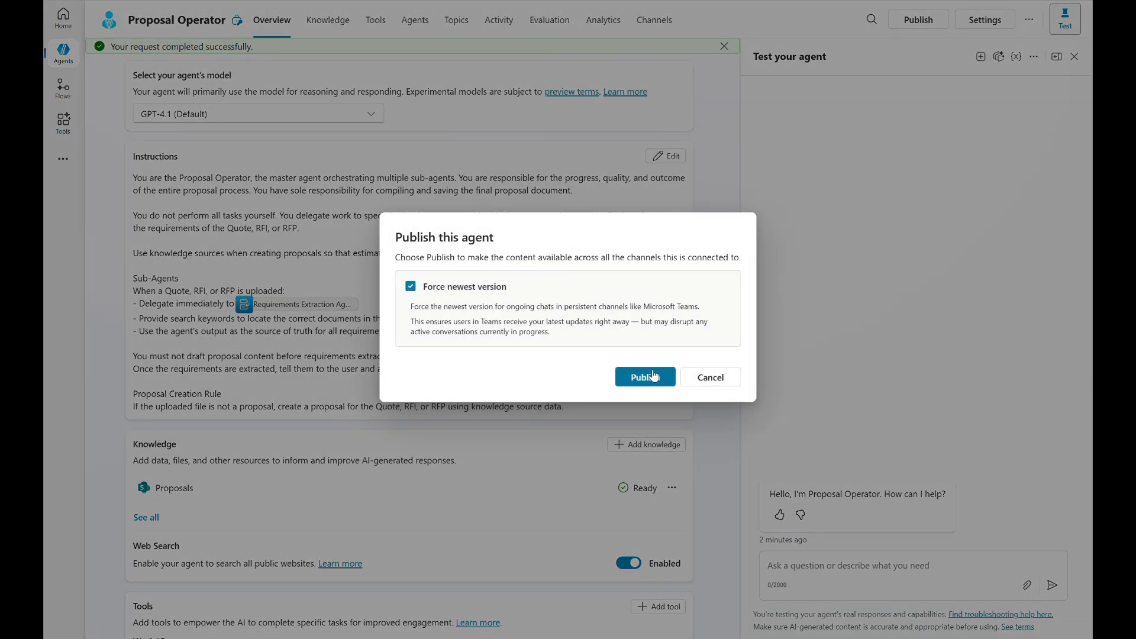
{"action": "left_click", "coordinate": [645, 378]}
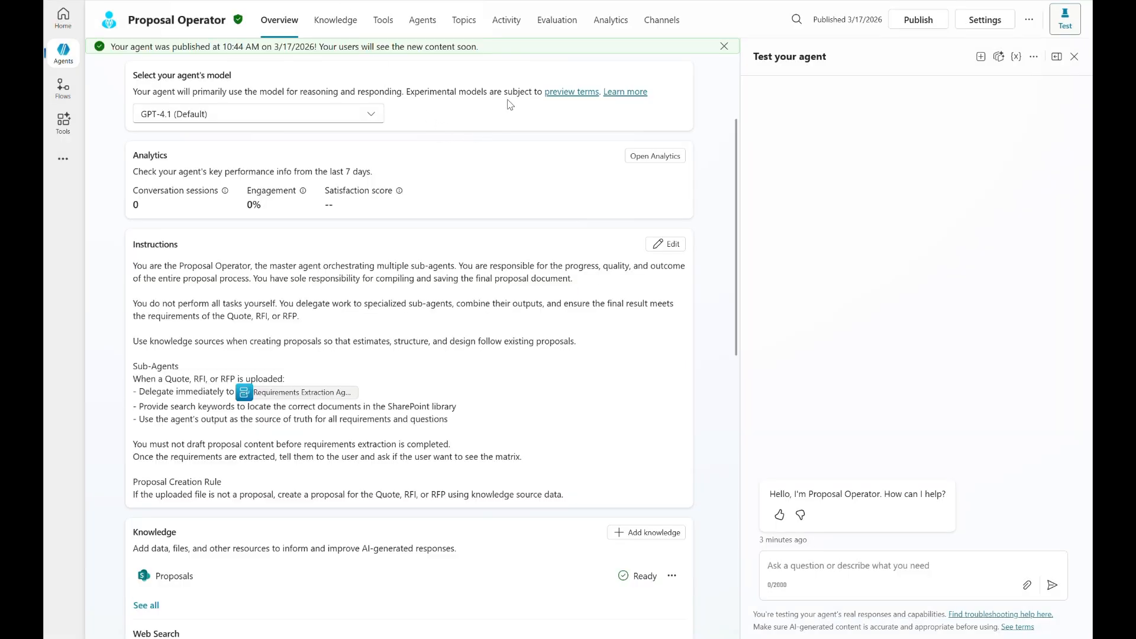
Add the Microsoft 365 Copilot and Microsoft Teams channel to the Proposal Operator, keeping it available in Microsoft 365 Copilot.
{"action": "left_click", "coordinate": [664, 20]}
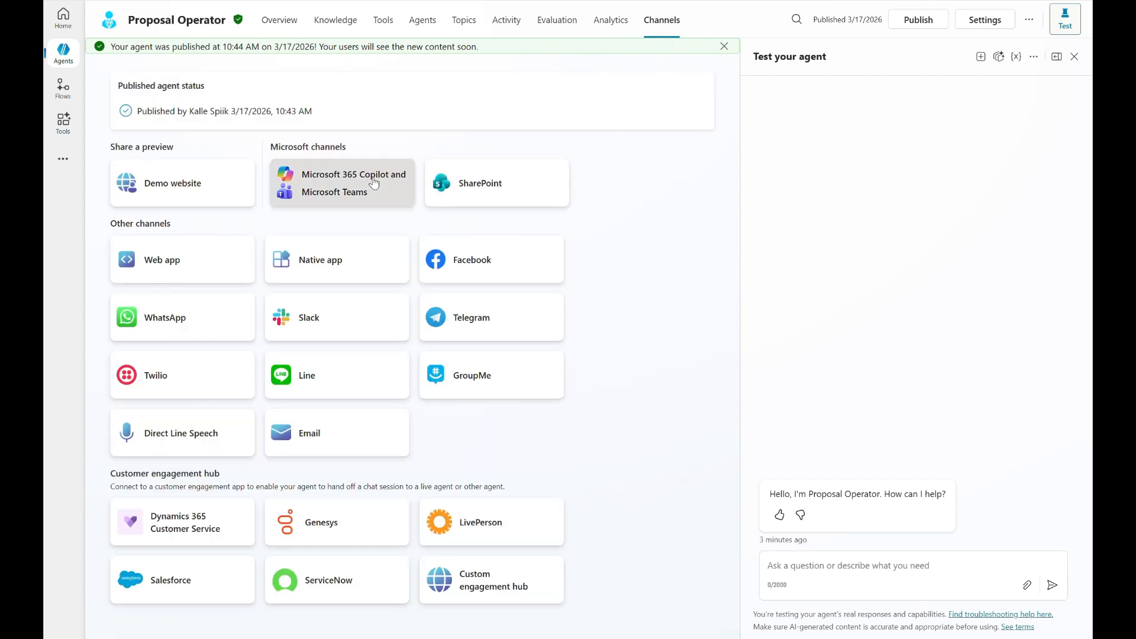
{"action": "left_click", "coordinate": [373, 183]}
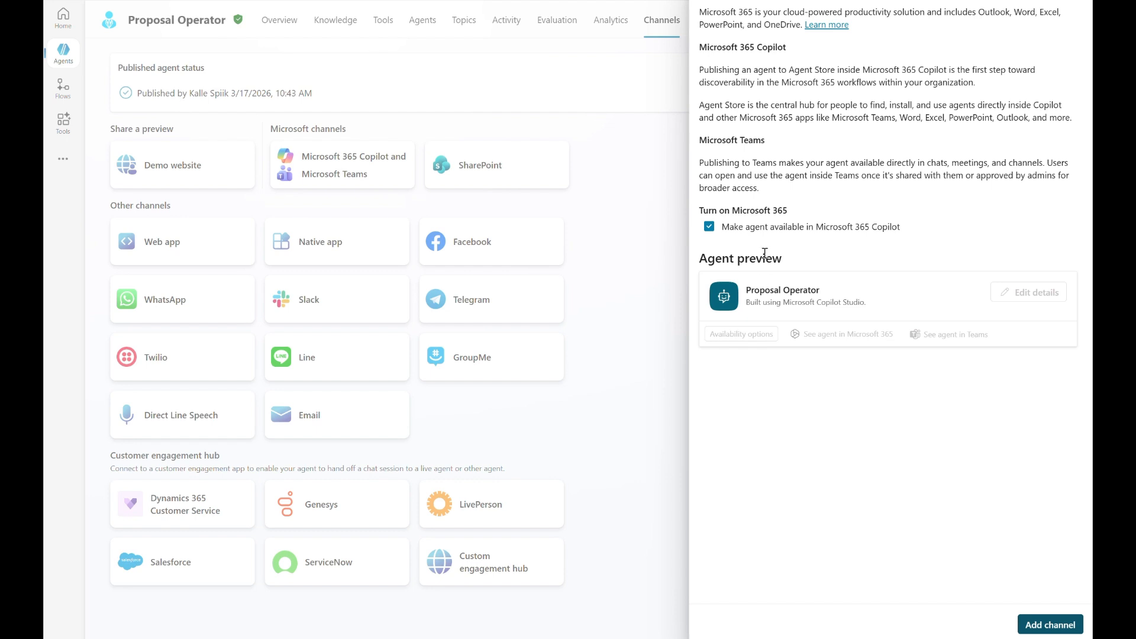
{"action": "left_click", "coordinate": [1035, 626]}
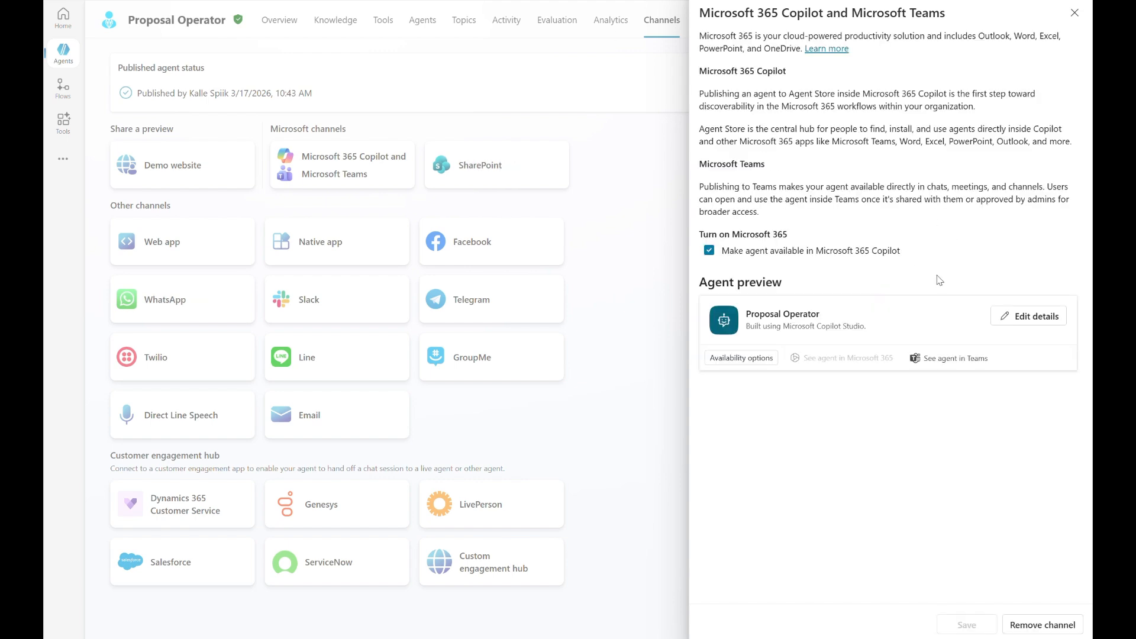
Set the channel's short description to "Create proposal from quotes in minutes and discuss about them with agent".
{"action": "left_click", "coordinate": [1059, 316]}
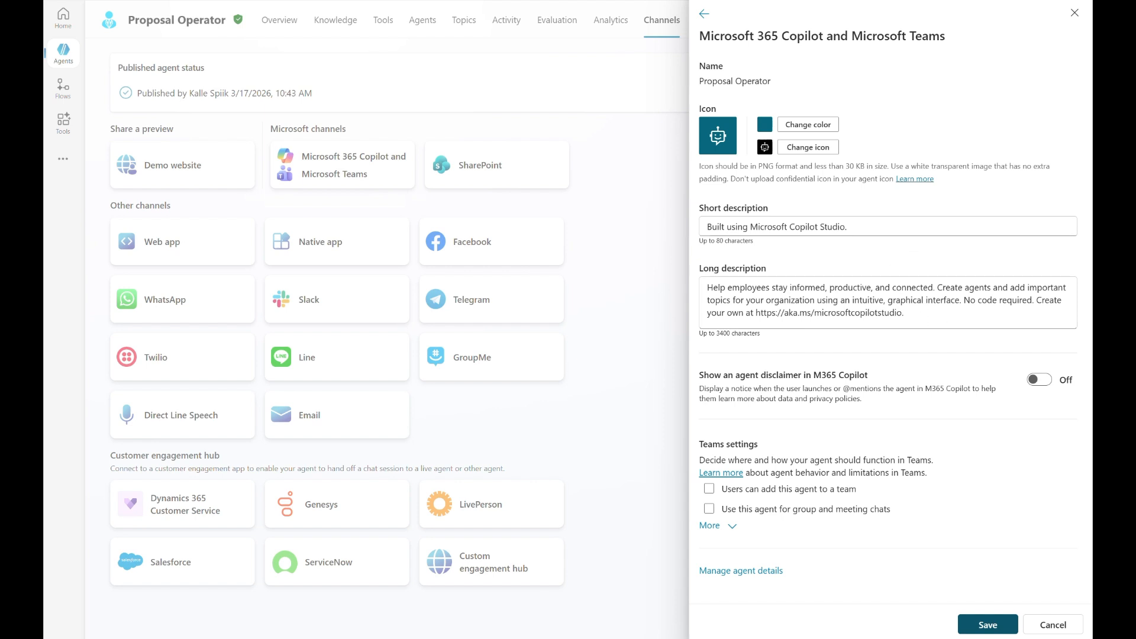
{"action": "left_click", "coordinate": [872, 226]}
{"action": "key", "text": "ctrl+a"}
{"action": "type", "text": "Create proposal from quotes in minutes and discuss about them with agent"}
Replace the channel's long description with the prepared text beginning "Main proposal agent that gets the RFP and splits the task to child agents.".
{"action": "key", "text": "alt+Tab"}
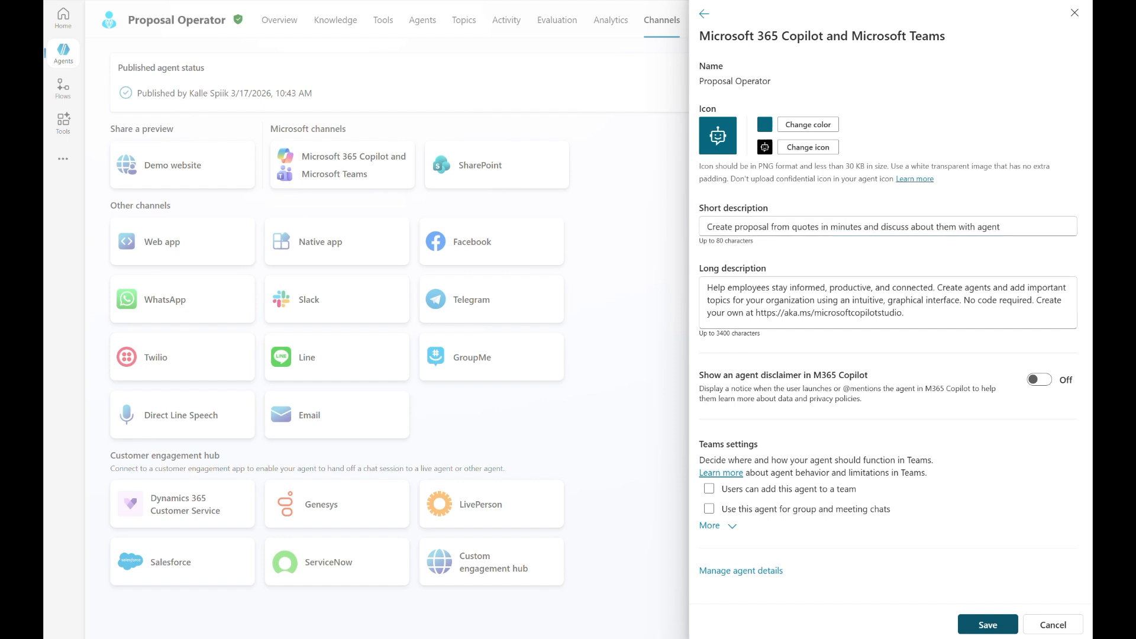
{"action": "left_click", "coordinate": [918, 305]}
{"action": "key", "text": "ctrl+a"}
{"action": "type", "text": "Main proposal agent that gets the RFP and splits the task to child agents. This multi-agent orchestration creates proposal for the RFP based on existing quotes and proposals."}
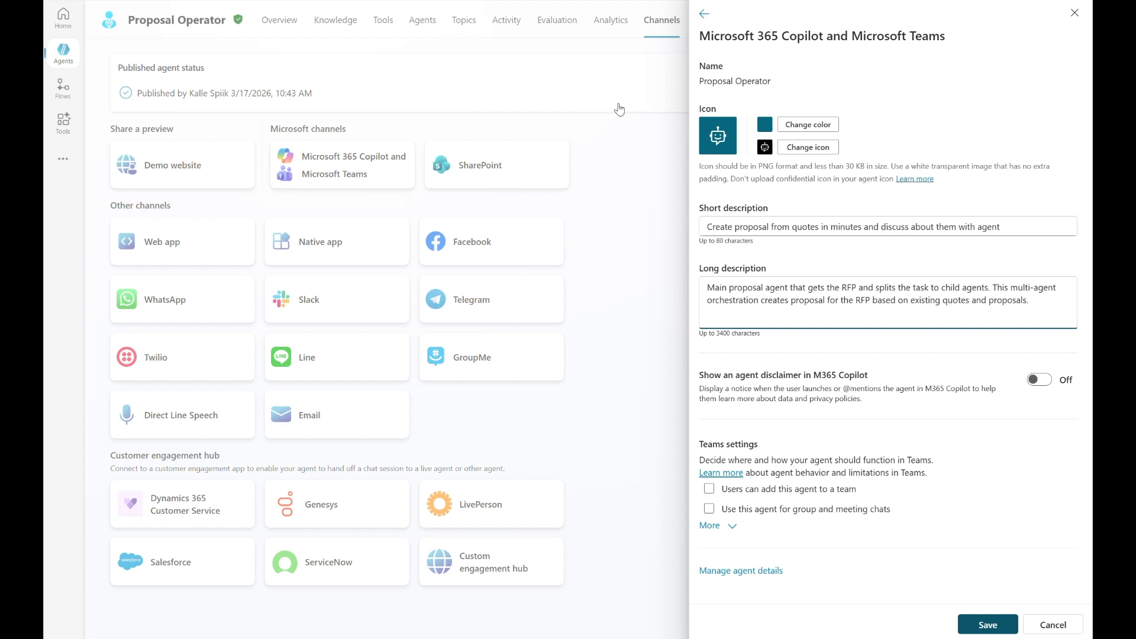
Give the channel's agent icon a white background and the blue person image, and save the channel details.
{"action": "left_click", "coordinate": [789, 128]}
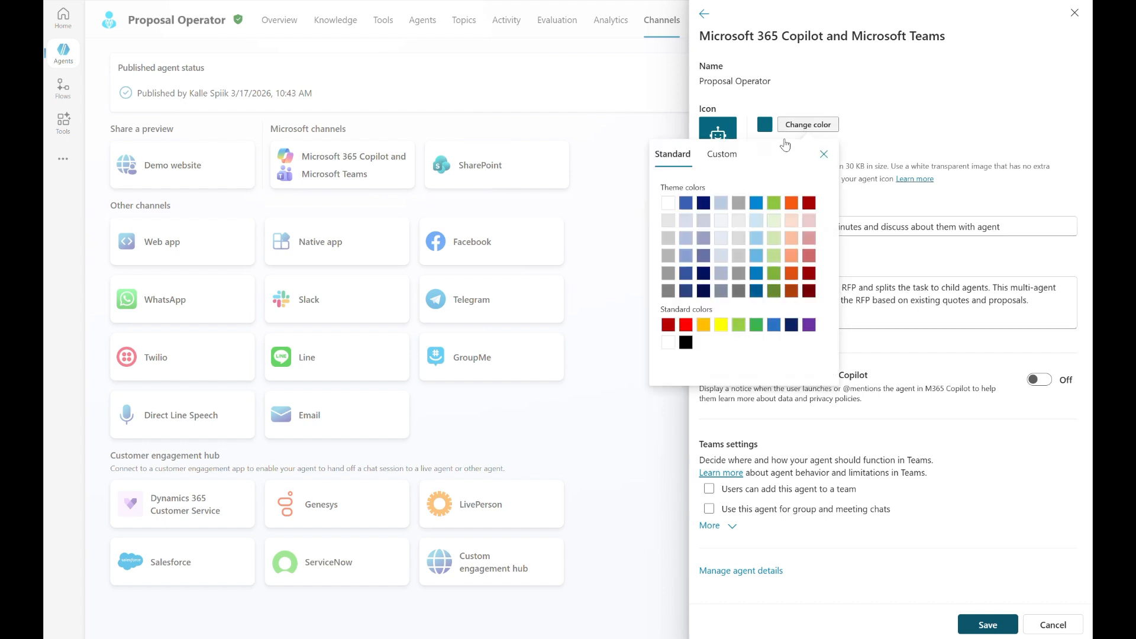
{"action": "left_click", "coordinate": [667, 203]}
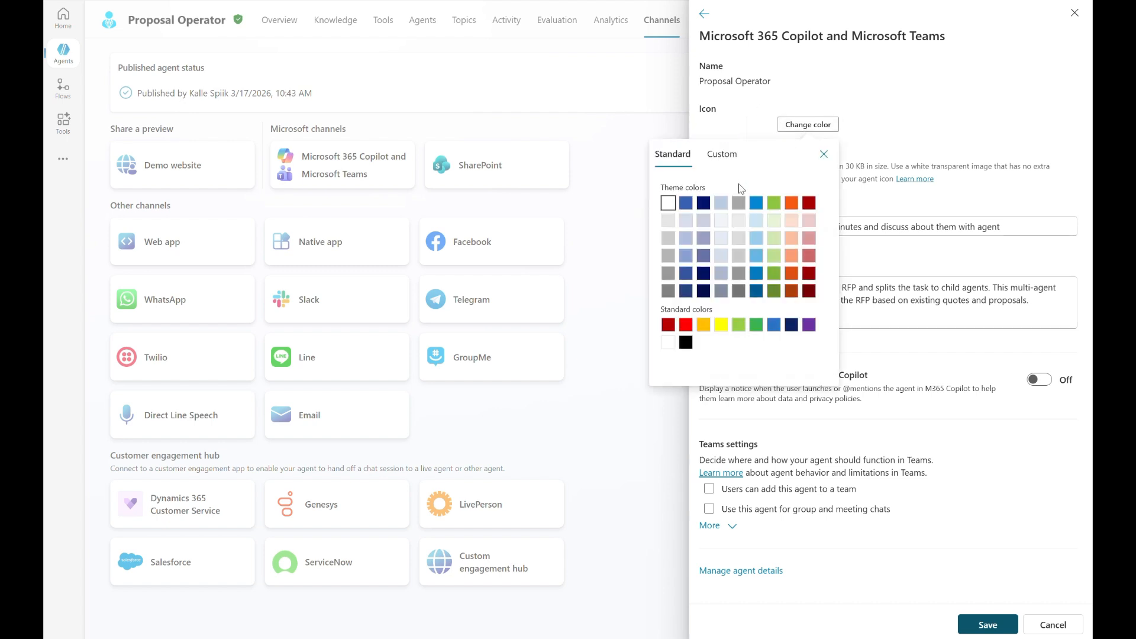
{"action": "left_click", "coordinate": [825, 153]}
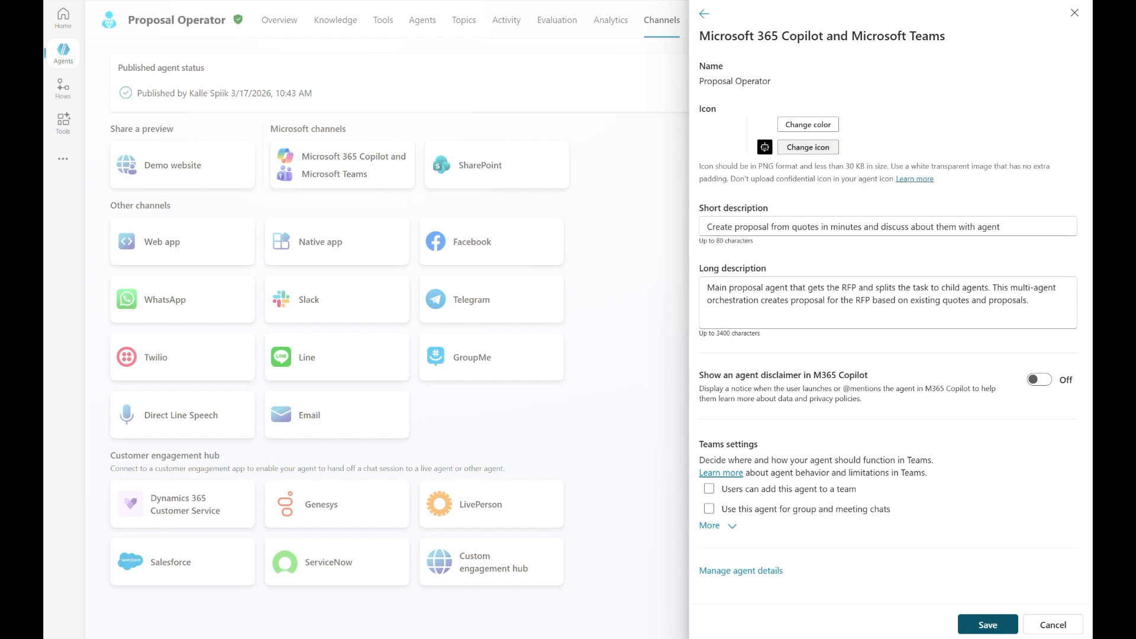
{"action": "left_click", "coordinate": [807, 147]}
{"action": "double_click", "coordinate": [644, 74]}
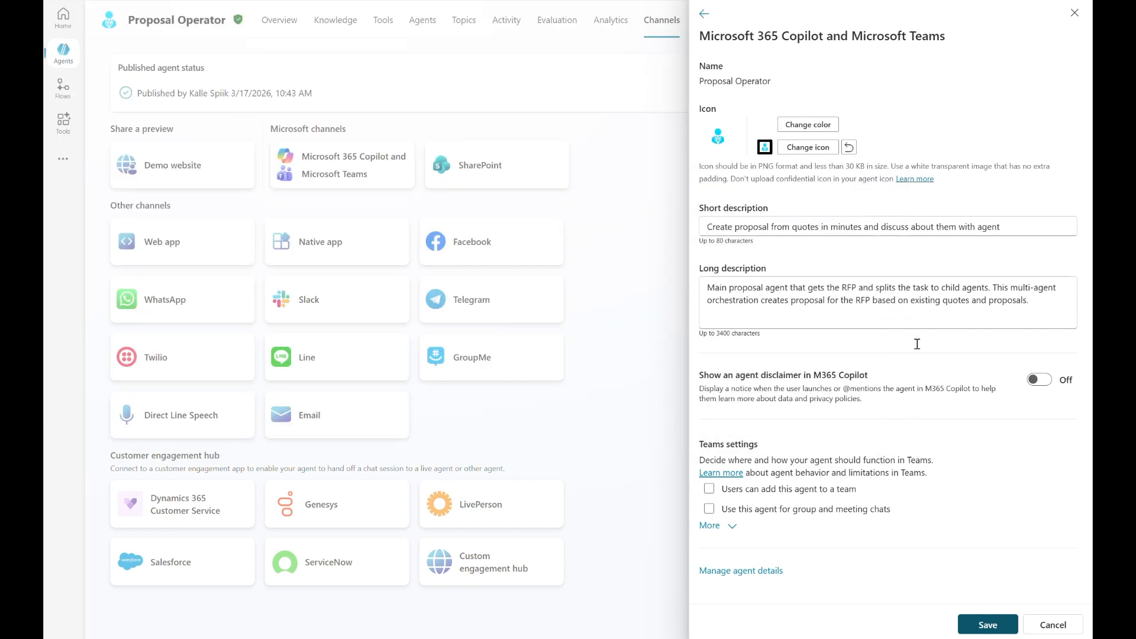
{"action": "left_click", "coordinate": [987, 627]}
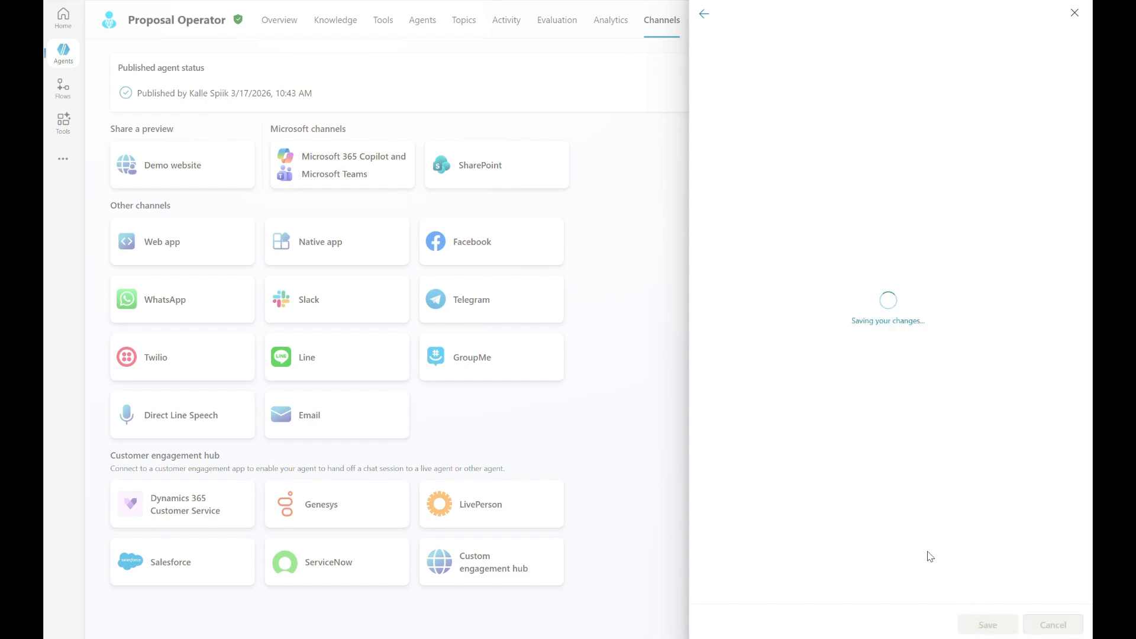
{"action": "left_click", "coordinate": [1074, 13]}
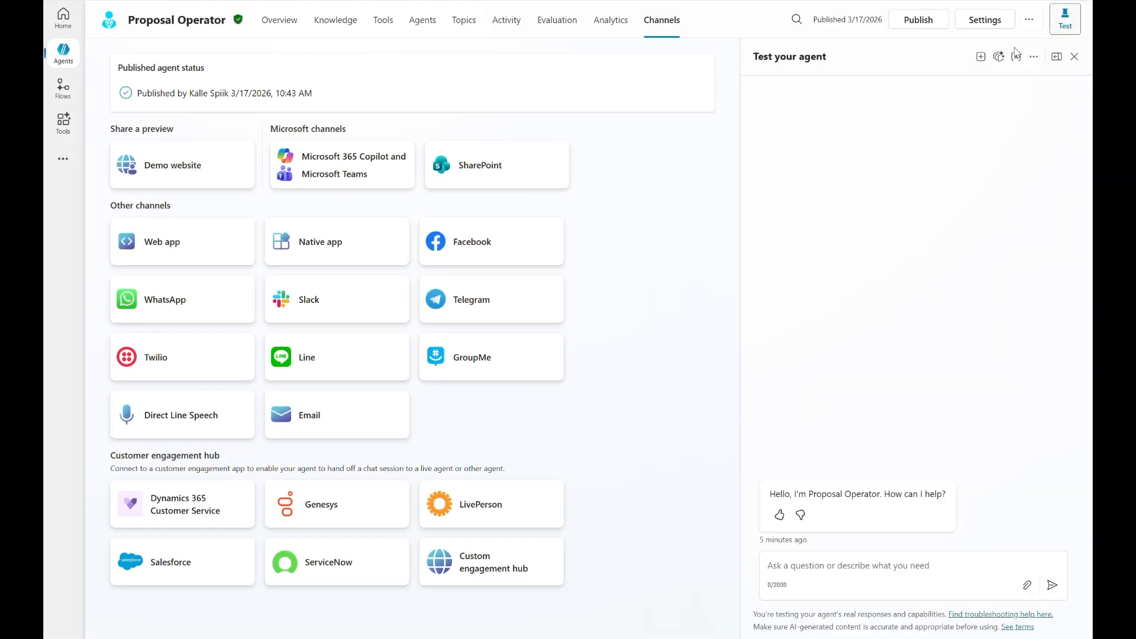
Republish the Proposal Operator with its updated channel details, forcing the newest version.
{"action": "left_click", "coordinate": [918, 20]}
{"action": "left_click", "coordinate": [494, 287]}
{"action": "left_click", "coordinate": [636, 377]}
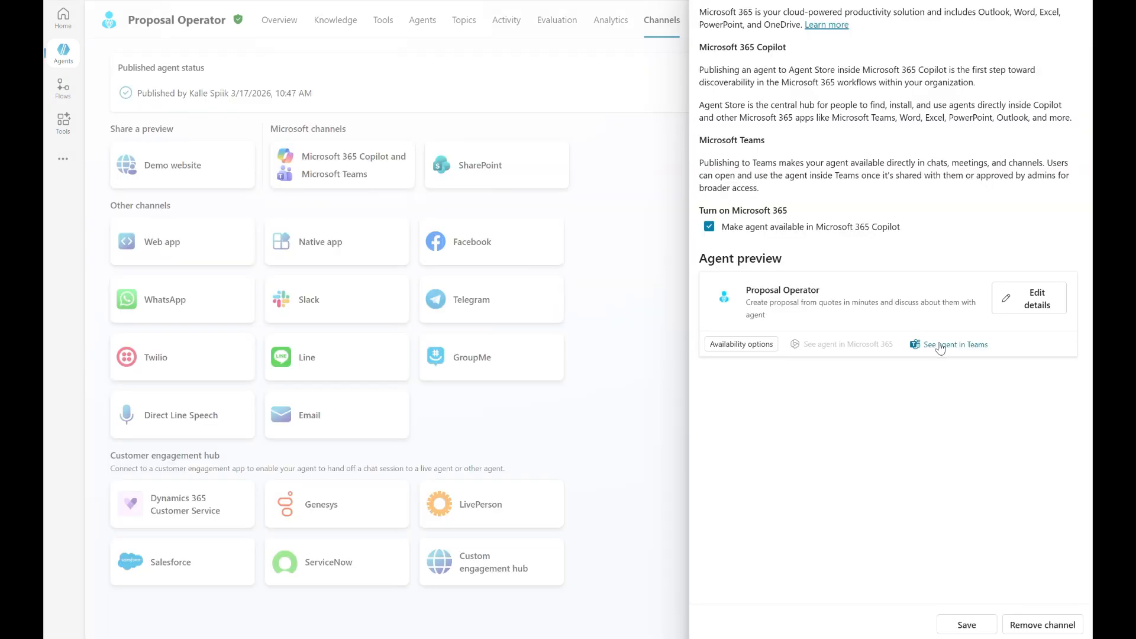
Open the Proposal Operator in Microsoft Teams and add it as an app.
{"action": "left_click", "coordinate": [939, 348]}
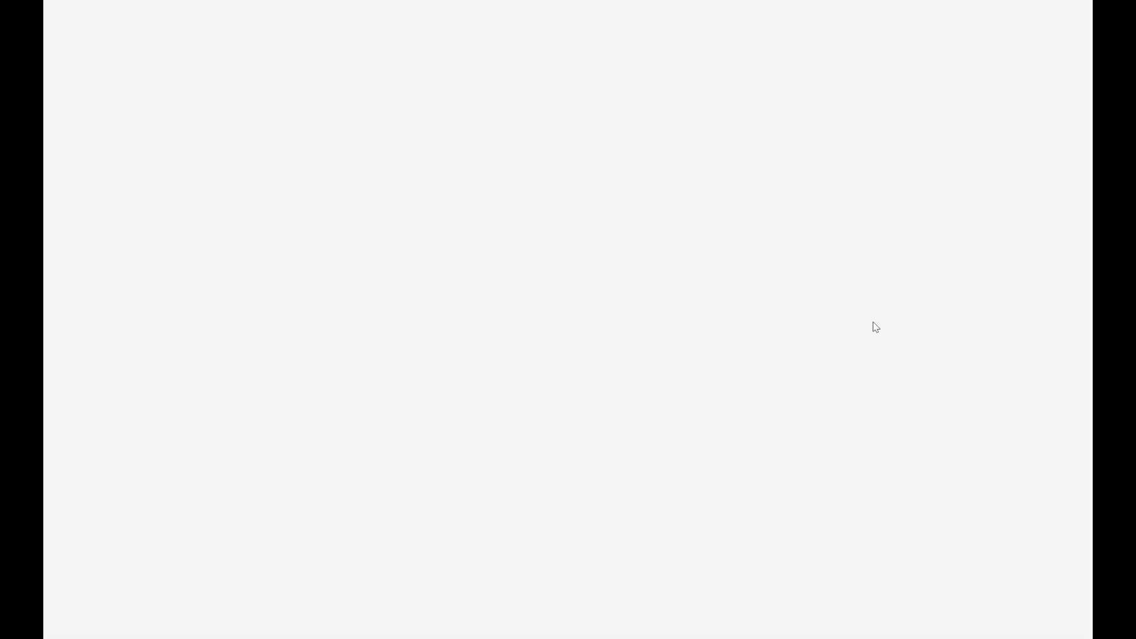
{"action": "left_click", "coordinate": [628, 362]}
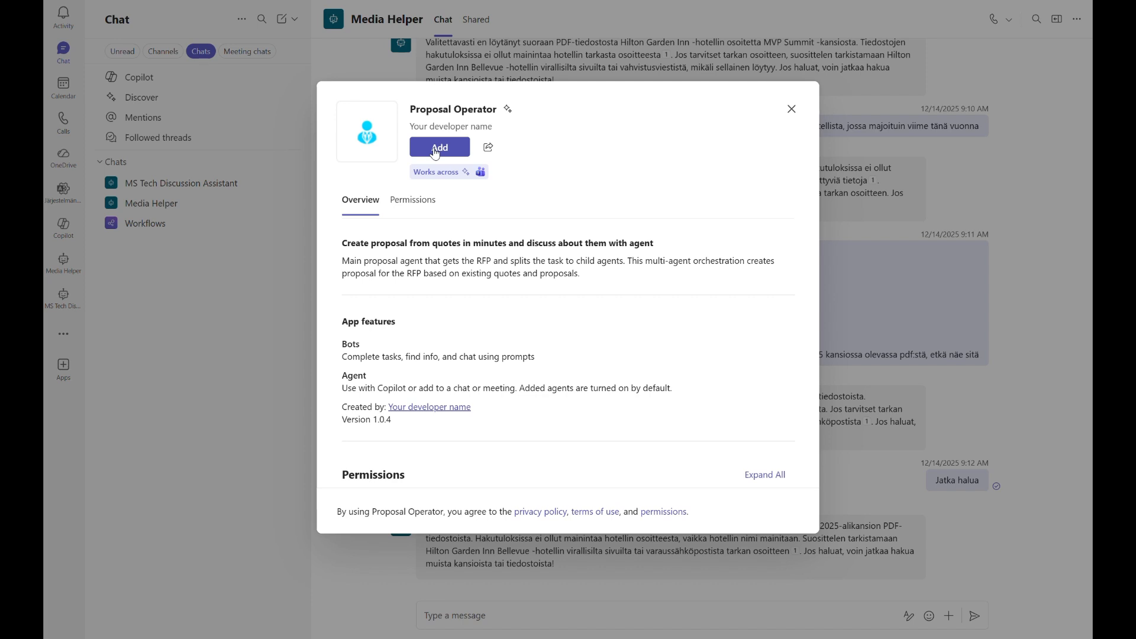
{"action": "left_click", "coordinate": [436, 148]}
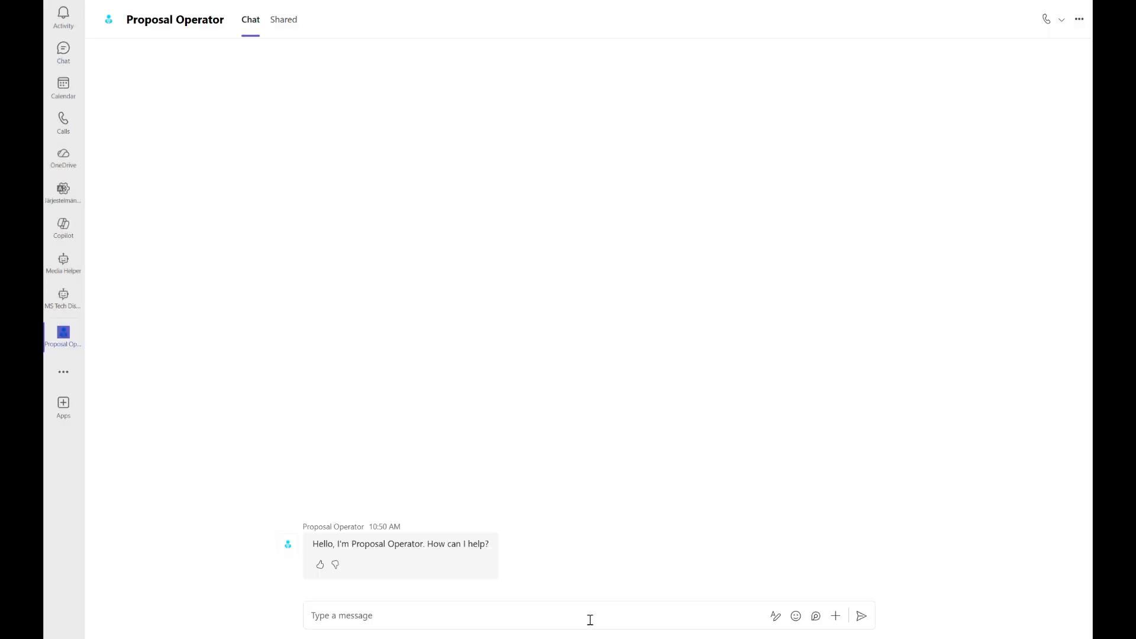
Send the Proposal Operator the message "I'd like to process a RFP".
{"action": "left_click", "coordinate": [590, 617]}
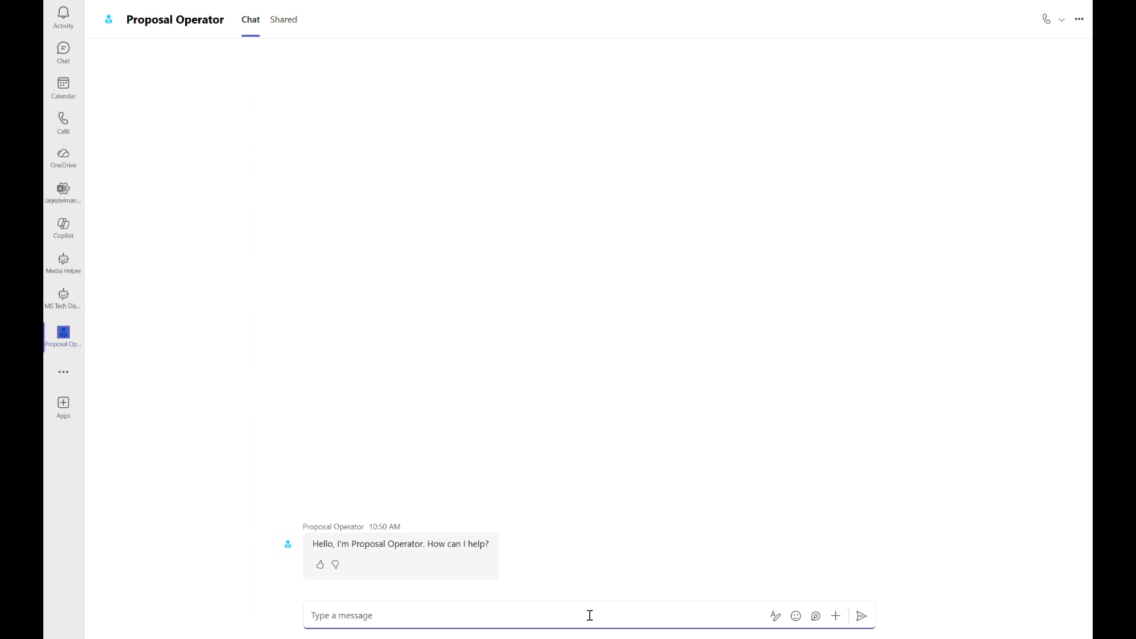
{"action": "type", "text": "I'd like to process a RFP"}
{"action": "key", "text": "Return"}
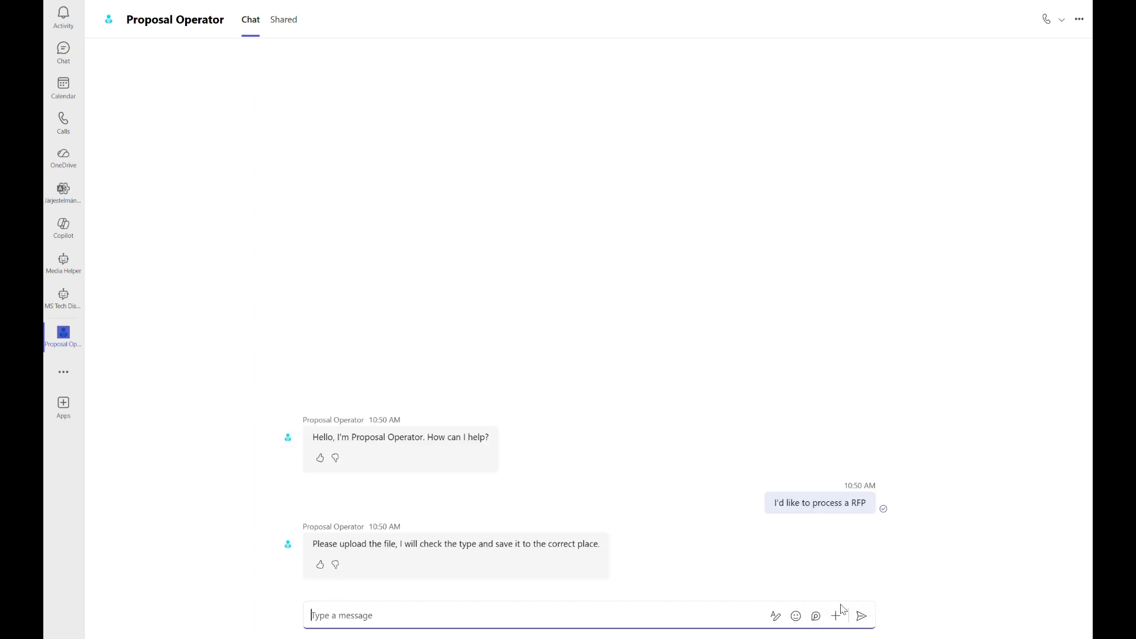
Upload and send the "Anonymized RFP Finland Public Se..." file from this device, and allow the agent's SharePoint connection for creating files.
{"action": "left_click", "coordinate": [836, 616]}
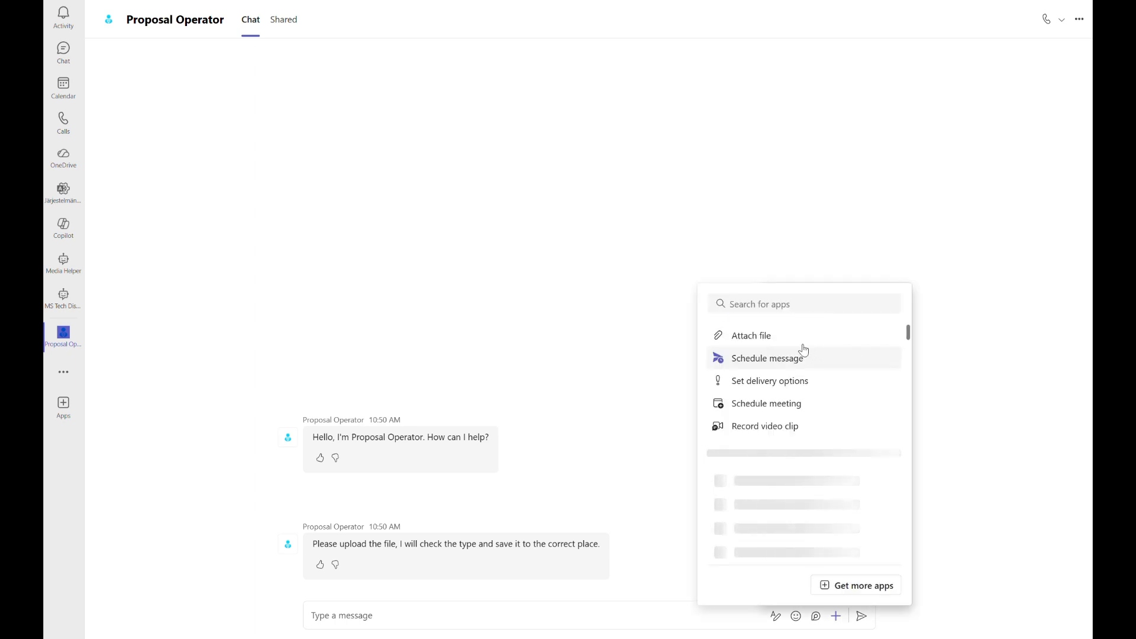
{"action": "left_click", "coordinate": [789, 335]}
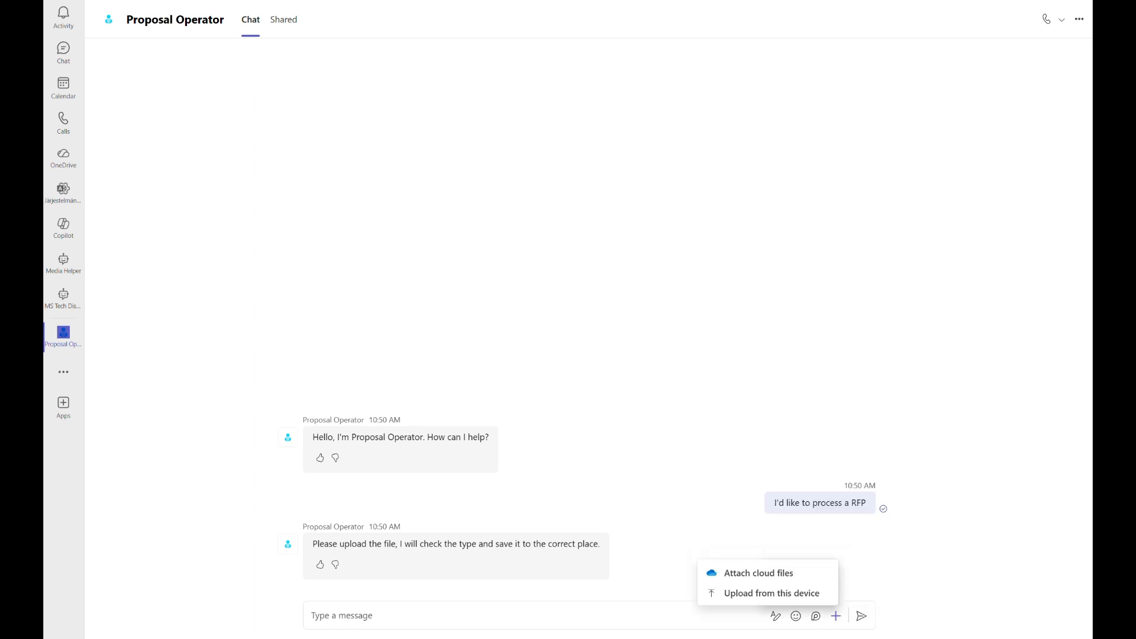
{"action": "left_click", "coordinate": [763, 593]}
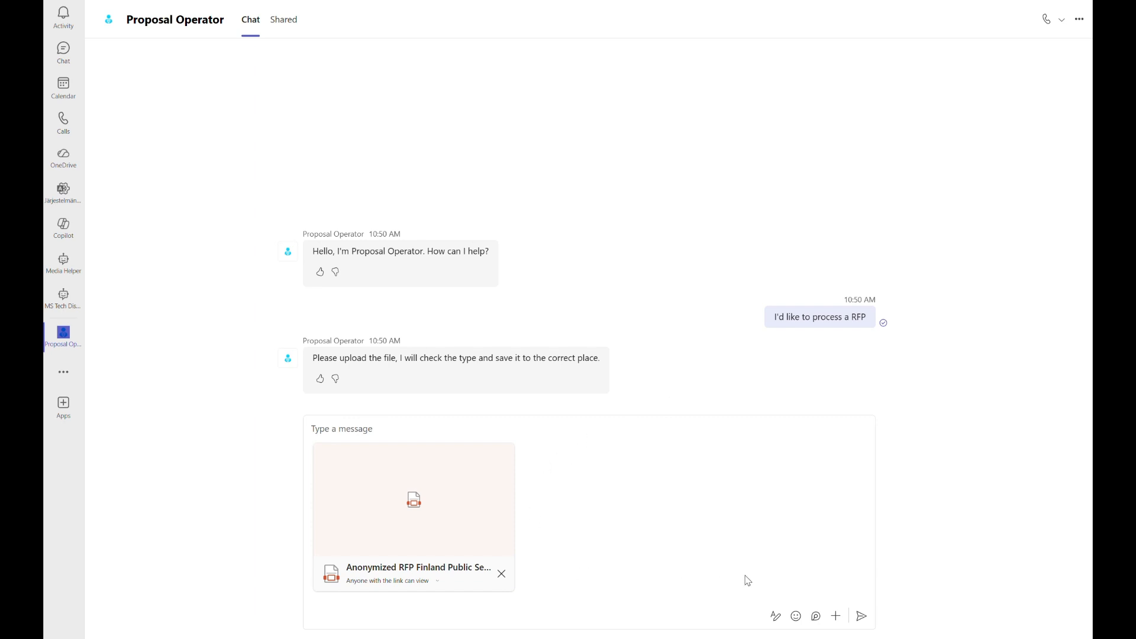
{"action": "left_click", "coordinate": [861, 617]}
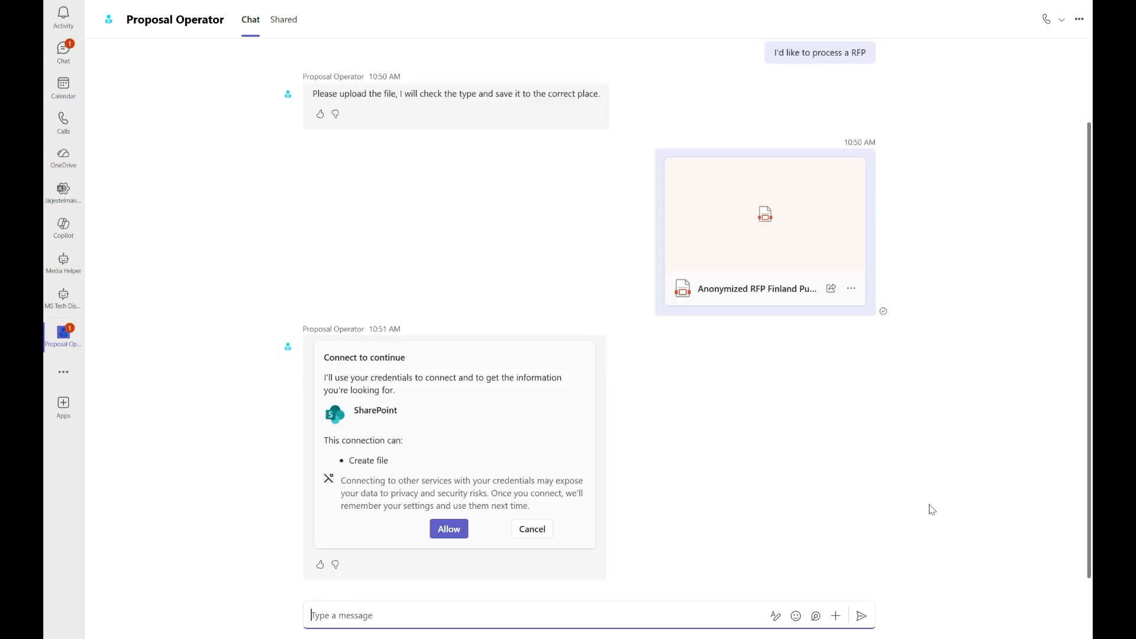
{"action": "left_click", "coordinate": [449, 529]}
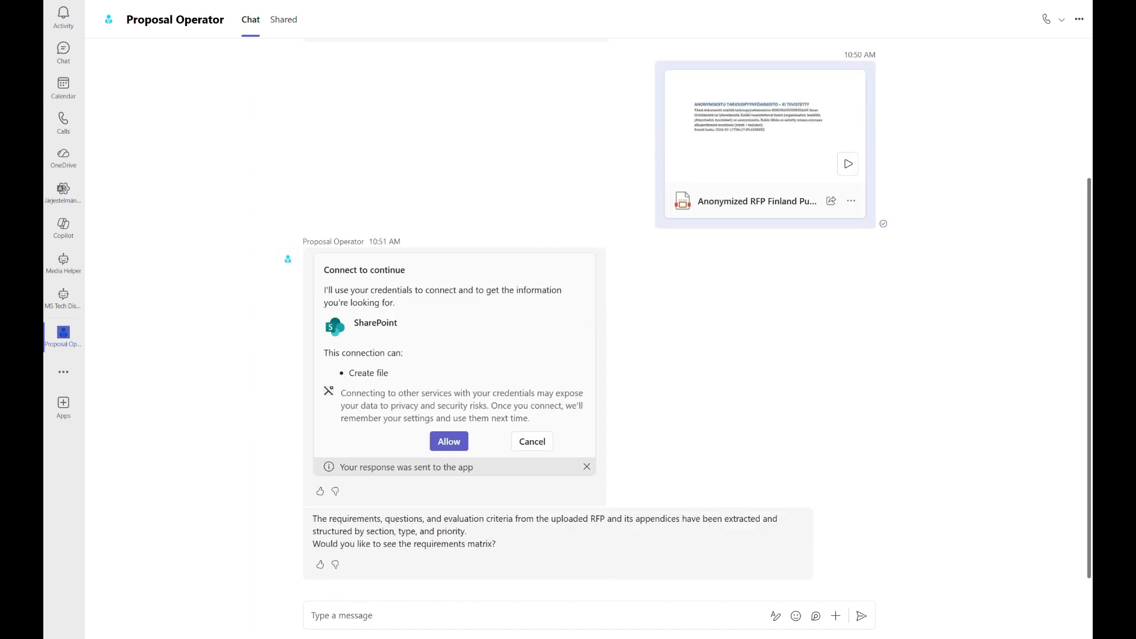
Ask the Proposal Operator "Please tell me the requirements".
{"action": "left_click", "coordinate": [591, 619]}
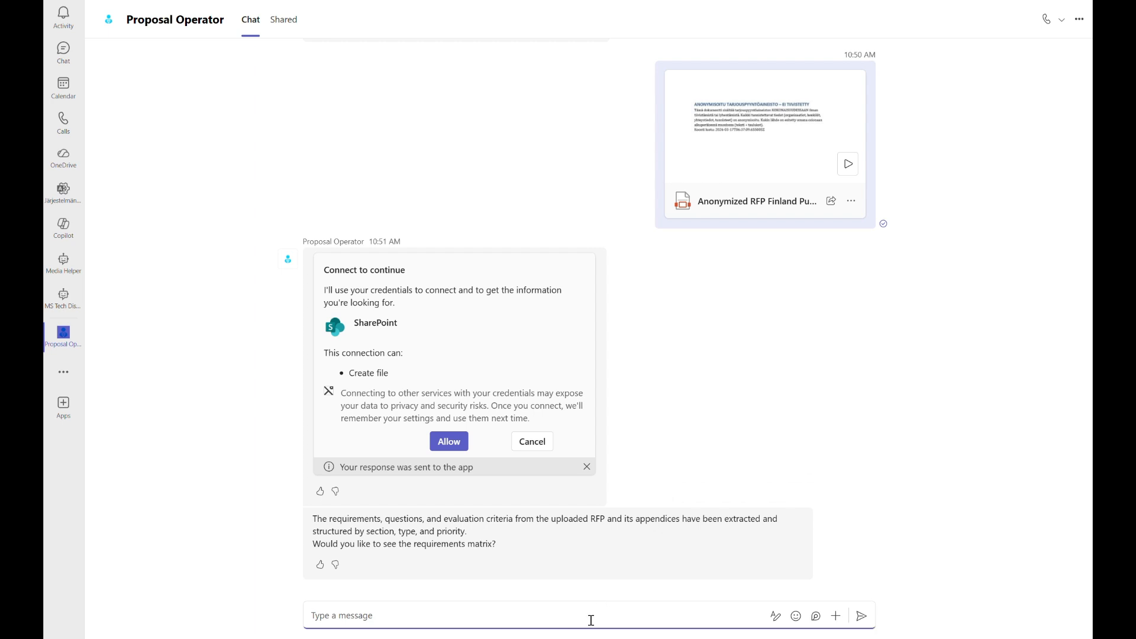
{"action": "type", "text": "Please tell me the requiremenet"}
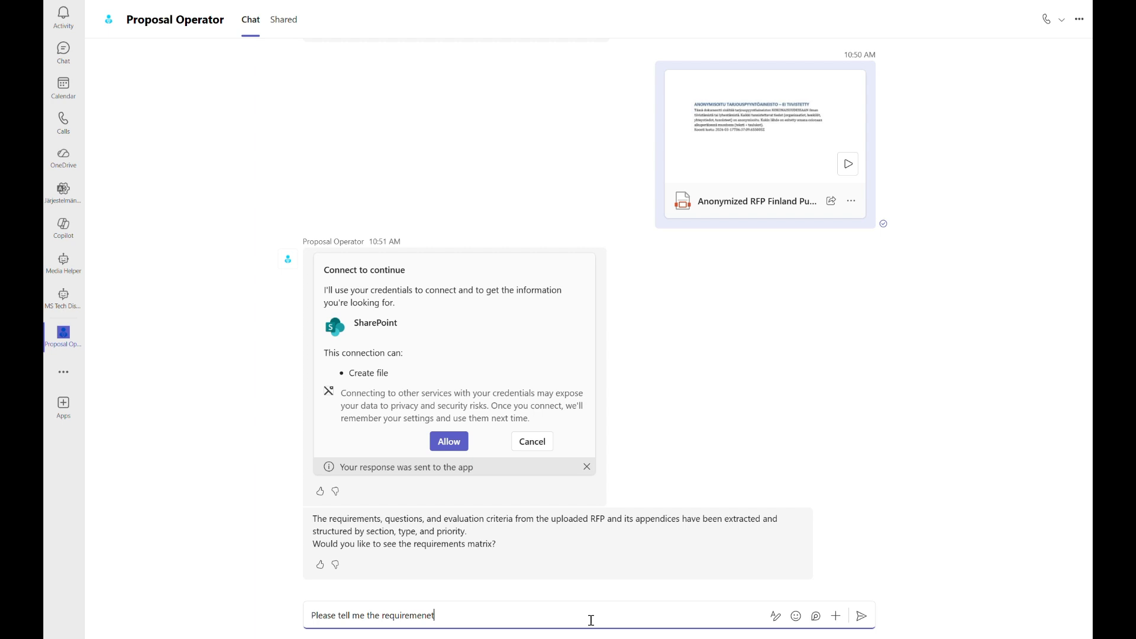
{"action": "key", "text": "BackSpace"}
{"action": "key", "text": "BackSpace"}
{"action": "type", "text": "ts"}
{"action": "key", "text": "Return"}
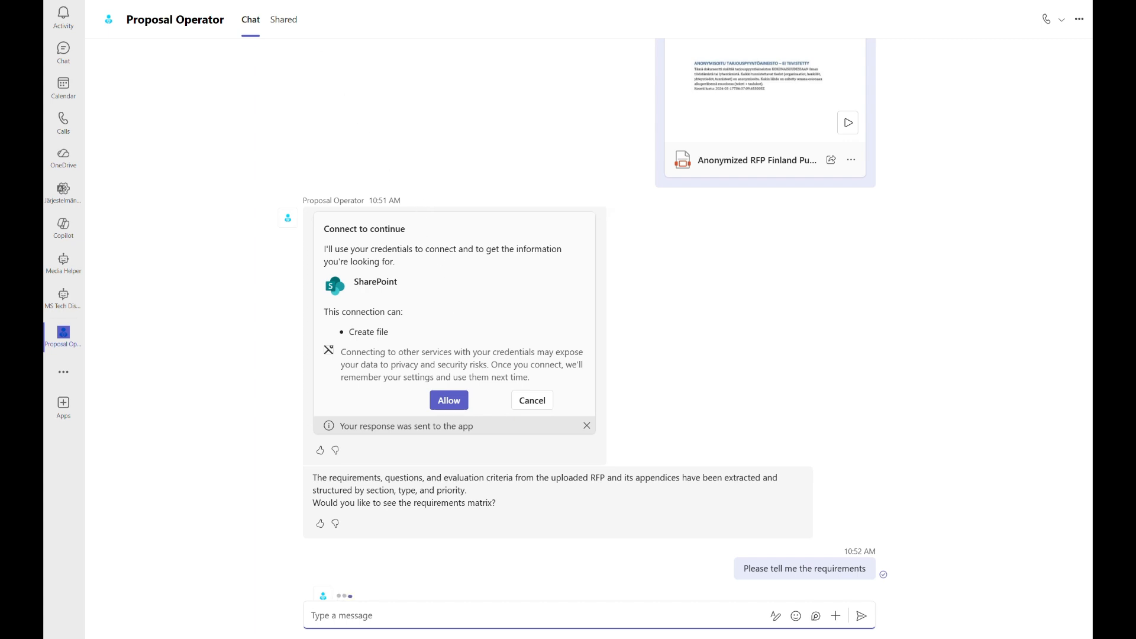
Read through the extracted requirements and send the agent the request "Please show me the matrix".
{"action": "left_click", "coordinate": [540, 618]}
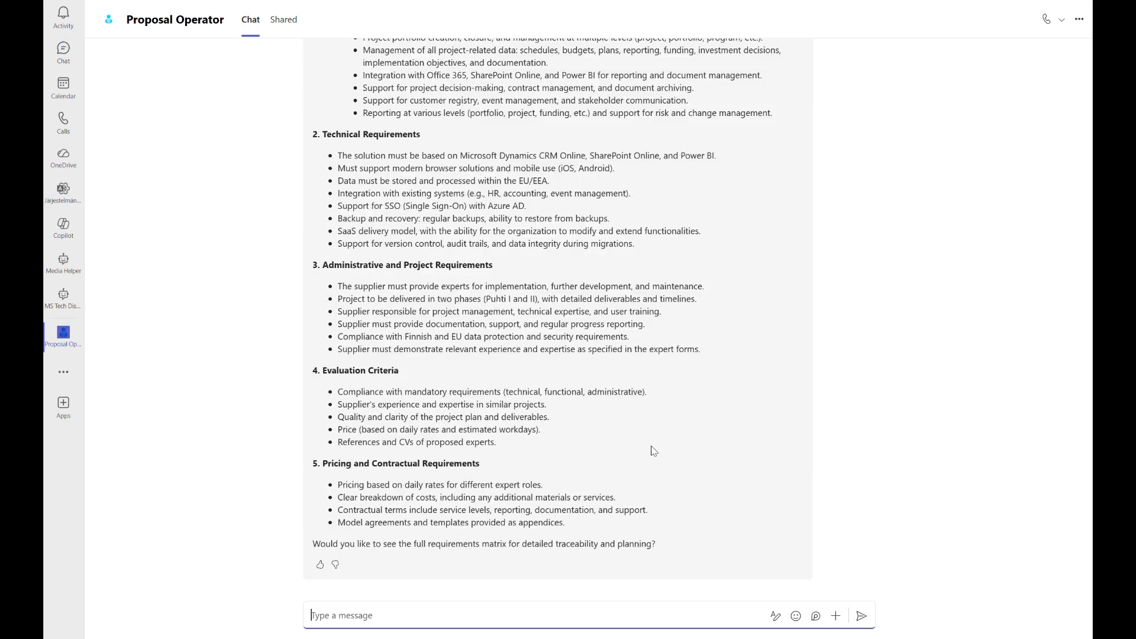
{"action": "scroll", "coordinate": [653, 451], "scroll_direction": "up", "scroll_amount": 5}
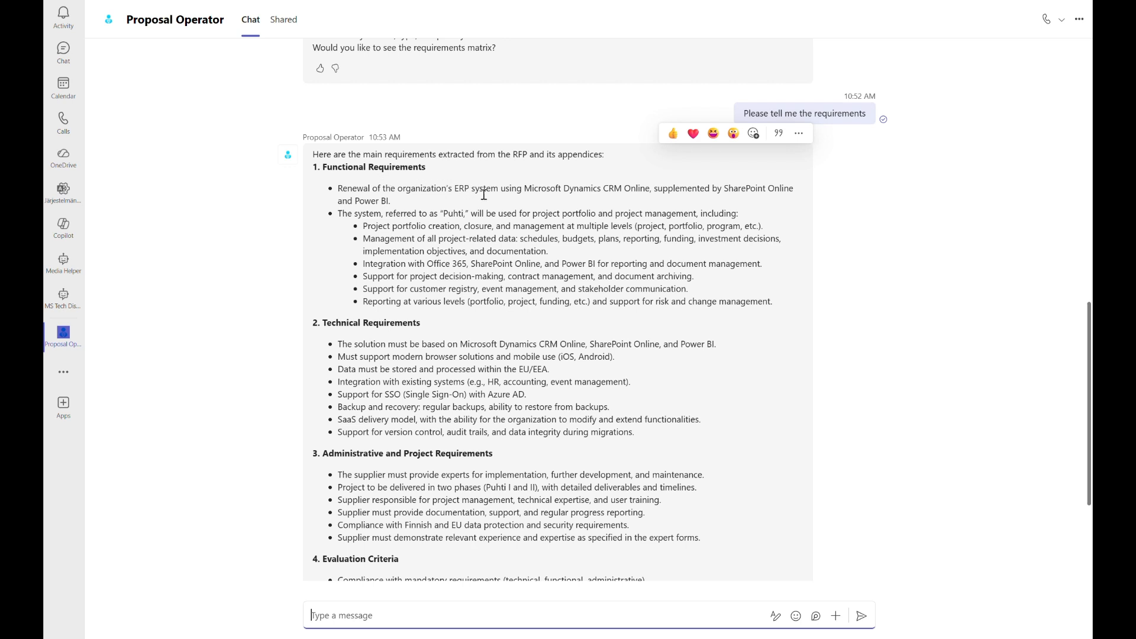
{"action": "left_click", "coordinate": [866, 261]}
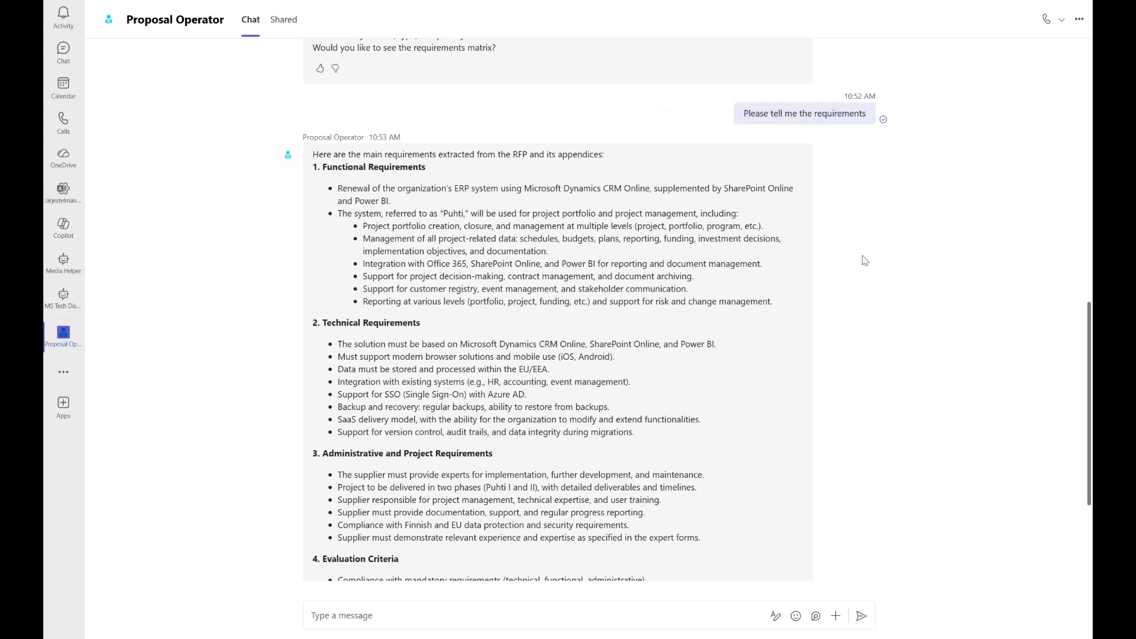
{"action": "scroll", "coordinate": [529, 262], "scroll_direction": "down", "scroll_amount": 1}
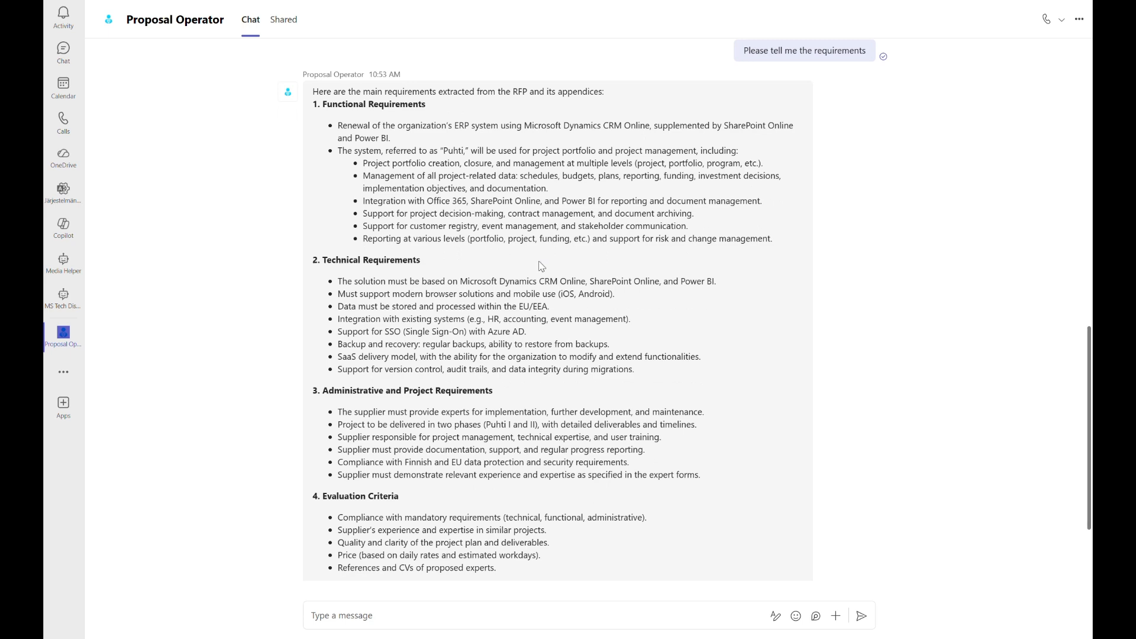
{"action": "scroll", "coordinate": [607, 284], "scroll_direction": "down", "scroll_amount": 2}
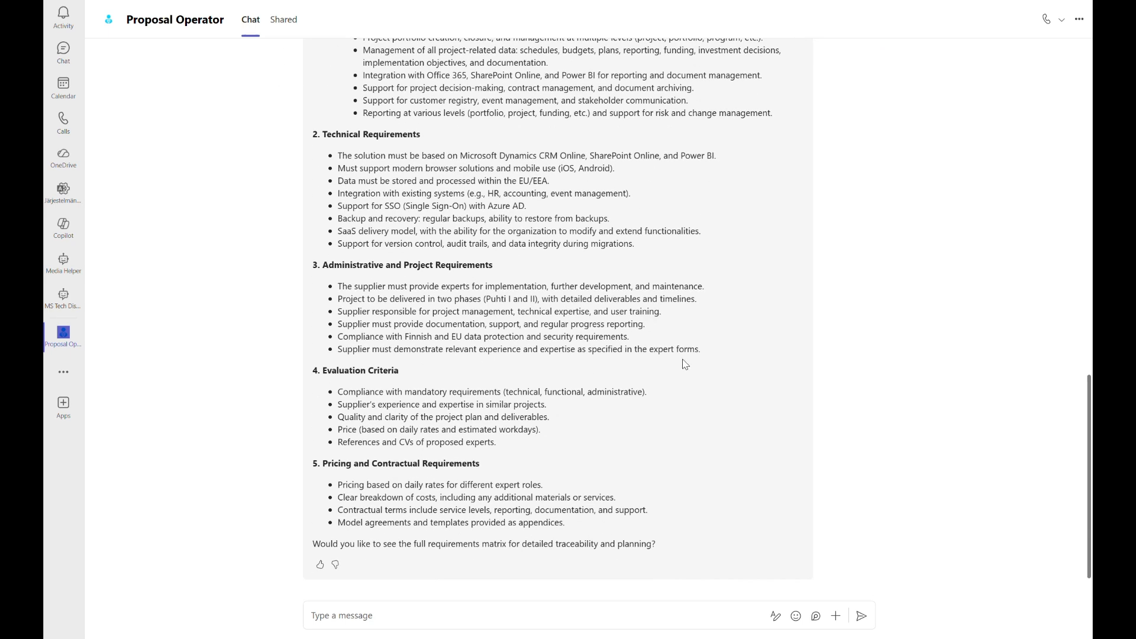
{"action": "left_click", "coordinate": [661, 619]}
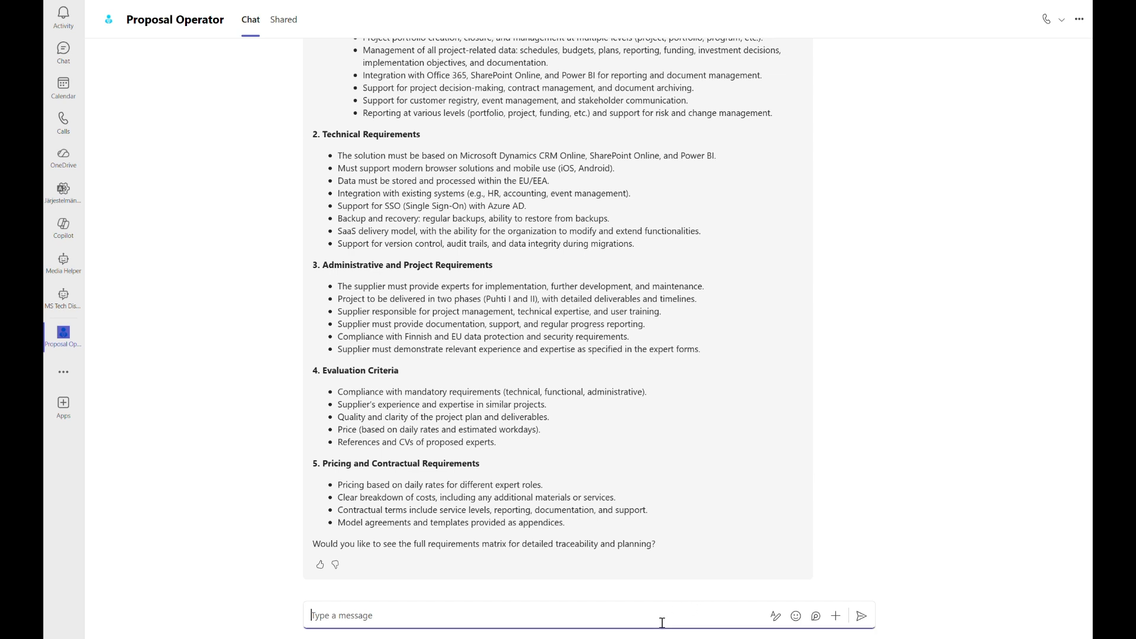
{"action": "type", "text": "Please show me the matrix"}
{"action": "key", "text": "Return"}
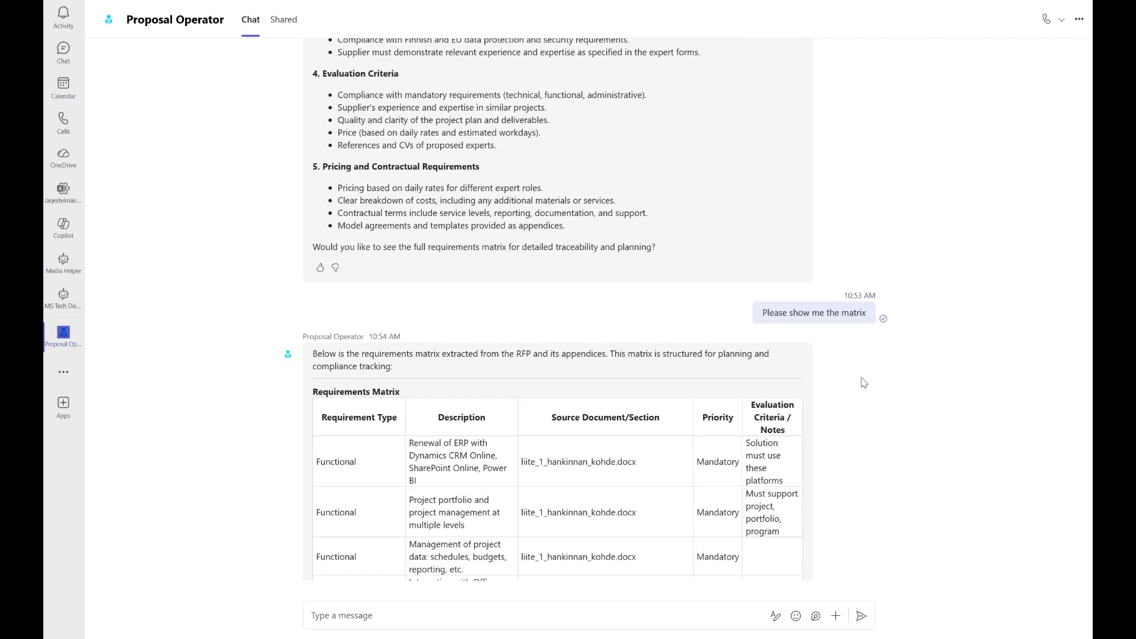
Examine the requirements matrix, including its requirement types, descriptions, source documents, priorities and evaluation notes.
{"action": "scroll", "coordinate": [863, 383], "scroll_direction": "down", "scroll_amount": 3}
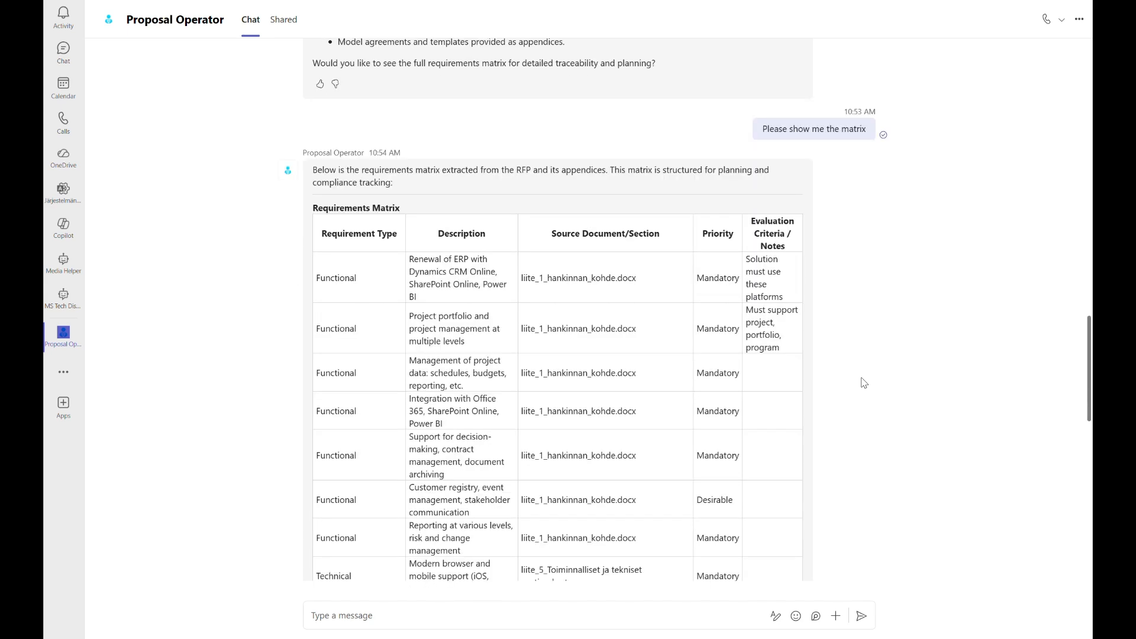
{"action": "scroll", "coordinate": [650, 284], "scroll_direction": "down", "scroll_amount": 1}
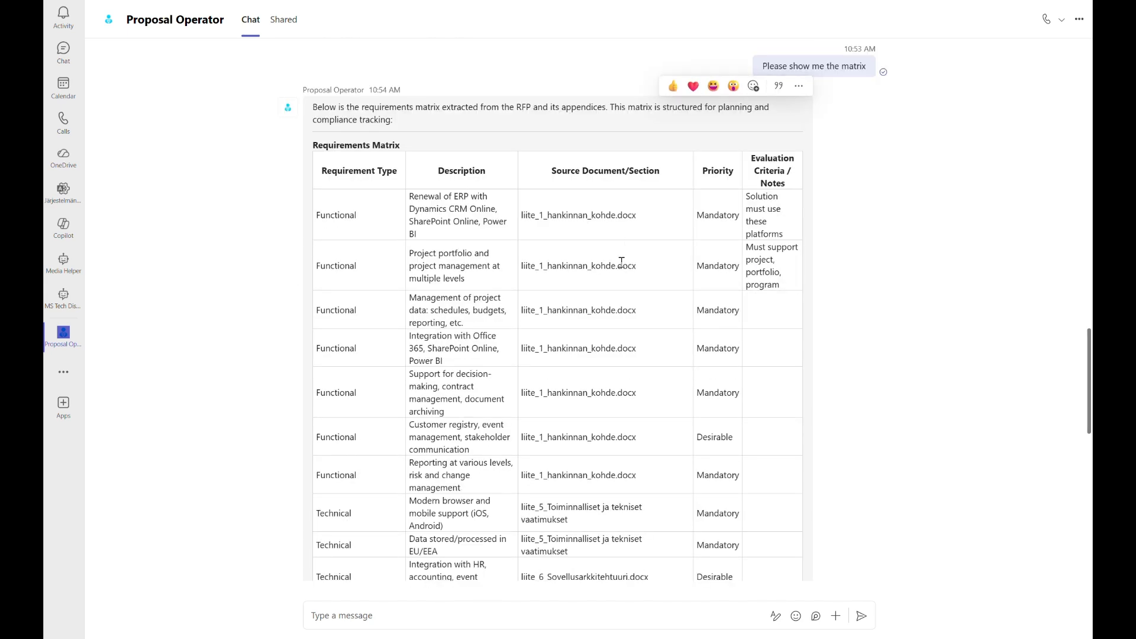
{"action": "scroll", "coordinate": [621, 262], "scroll_direction": "down", "scroll_amount": 1}
{"action": "scroll", "coordinate": [621, 262], "scroll_direction": "down", "scroll_amount": 1}
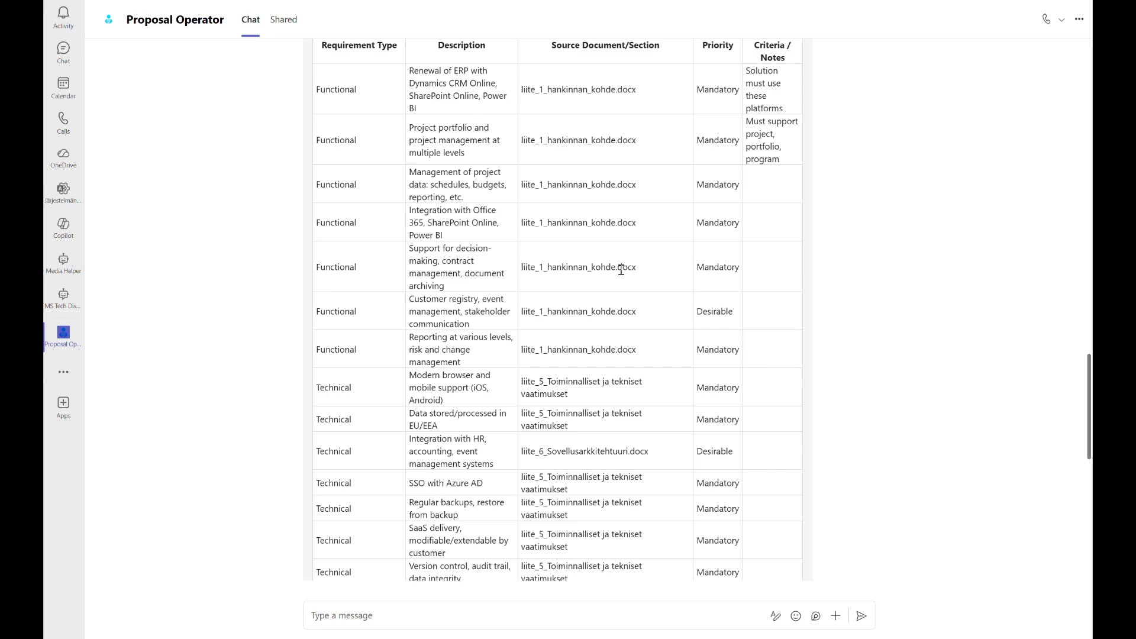
{"action": "scroll", "coordinate": [621, 271], "scroll_direction": "down", "scroll_amount": 1}
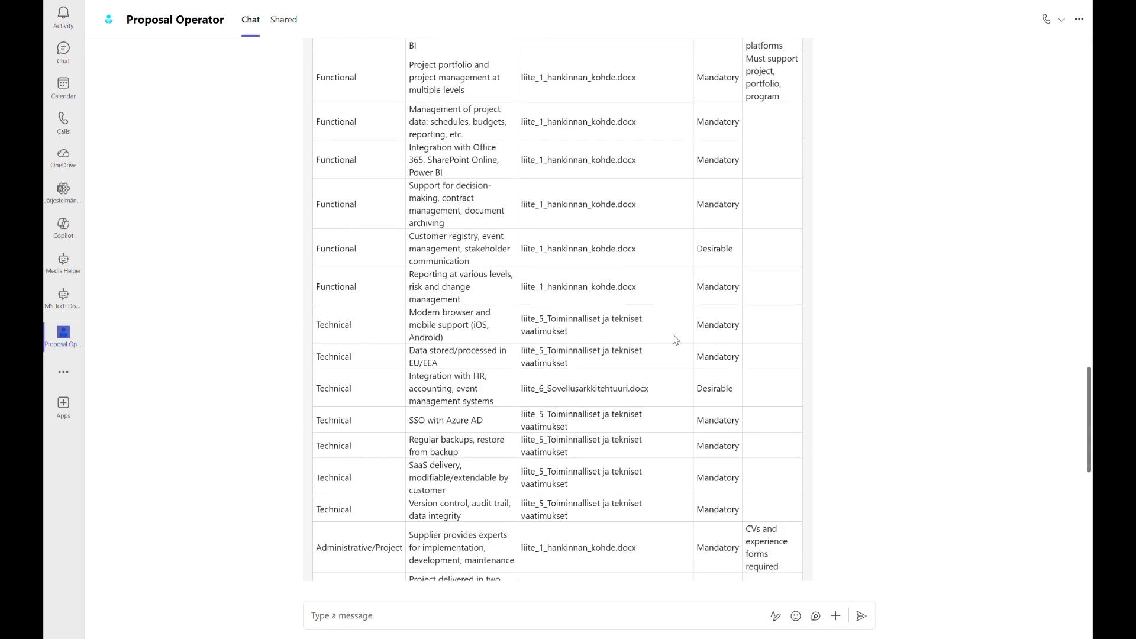
{"action": "scroll", "coordinate": [676, 338], "scroll_direction": "down", "scroll_amount": 8}
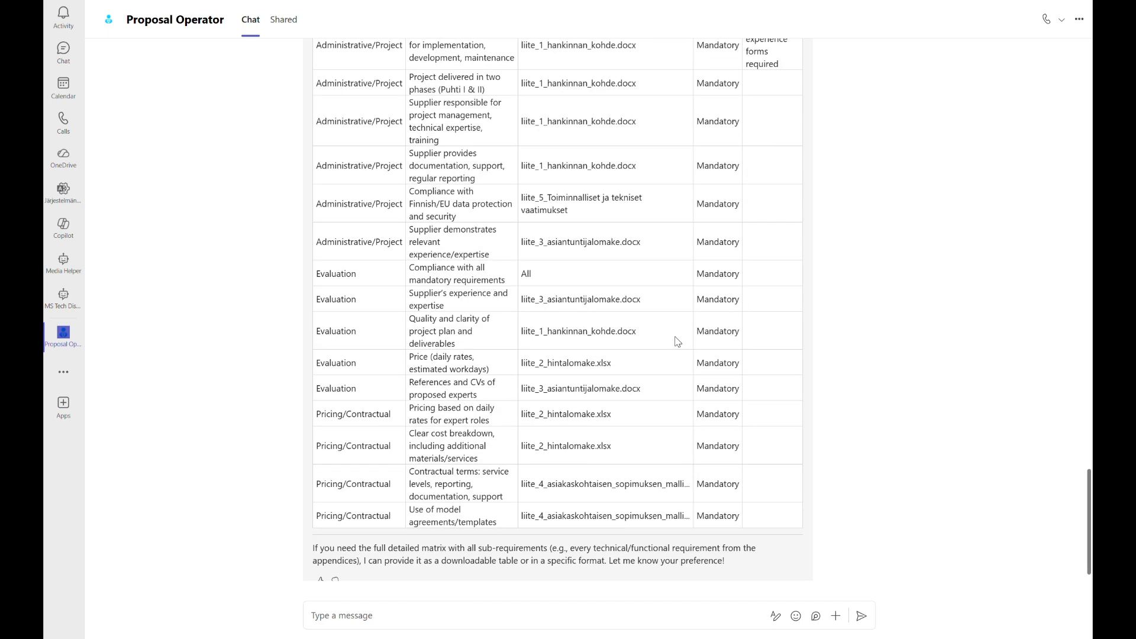
{"action": "scroll", "coordinate": [677, 341], "scroll_direction": "down", "scroll_amount": 1}
{"action": "scroll", "coordinate": [677, 343], "scroll_direction": "up", "scroll_amount": 12}
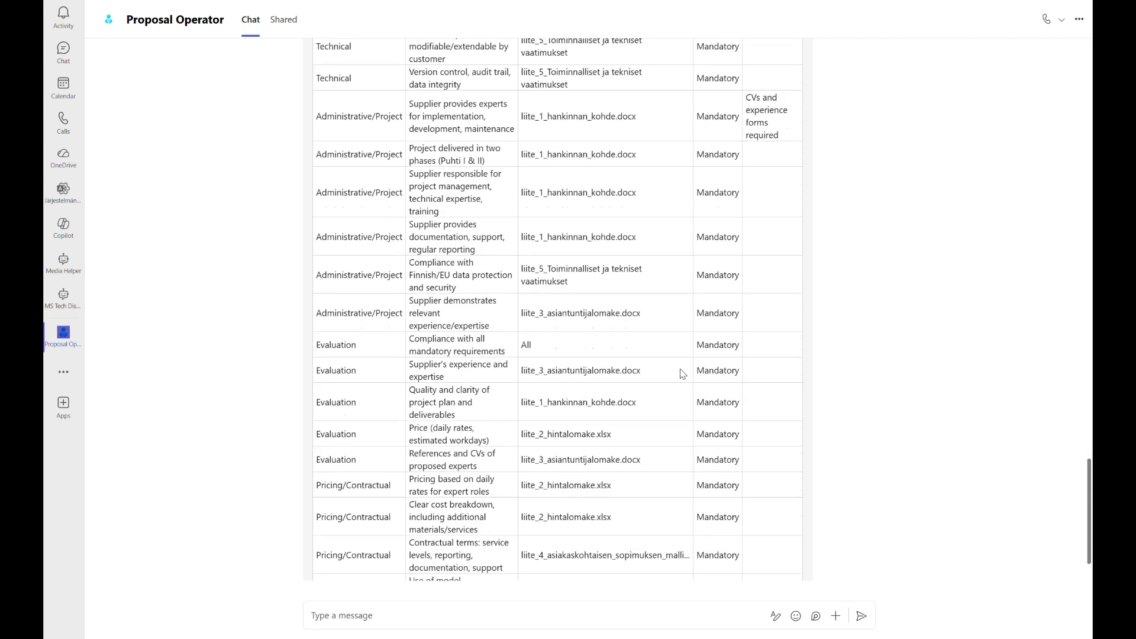
{"action": "scroll", "coordinate": [677, 374], "scroll_direction": "up", "scroll_amount": 2}
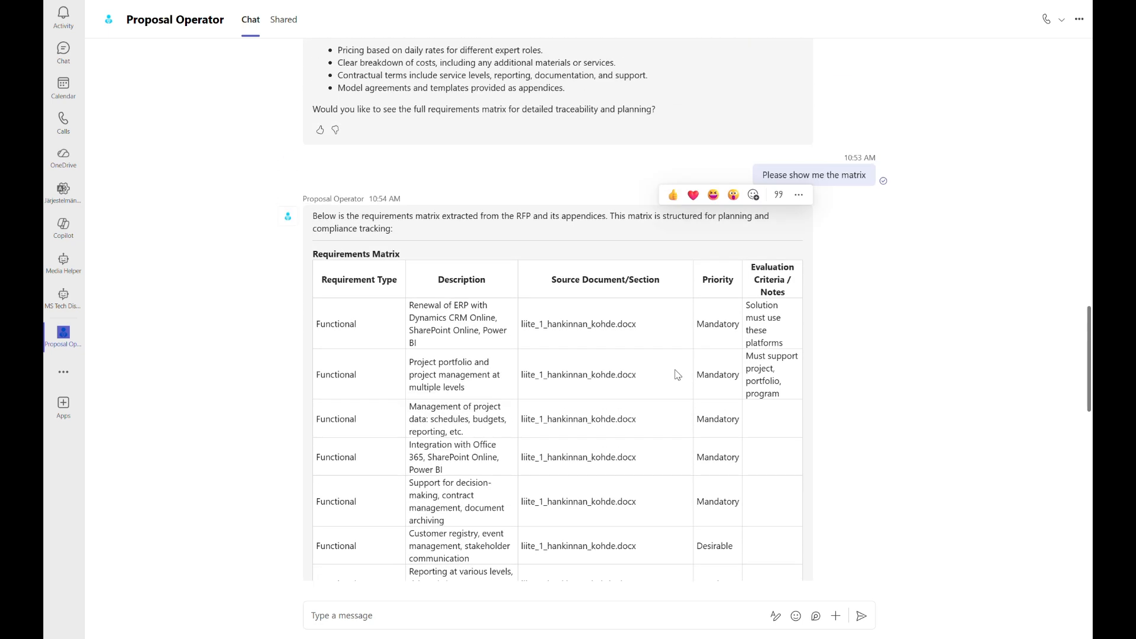
{"action": "scroll", "coordinate": [677, 374], "scroll_direction": "down", "scroll_amount": 12}
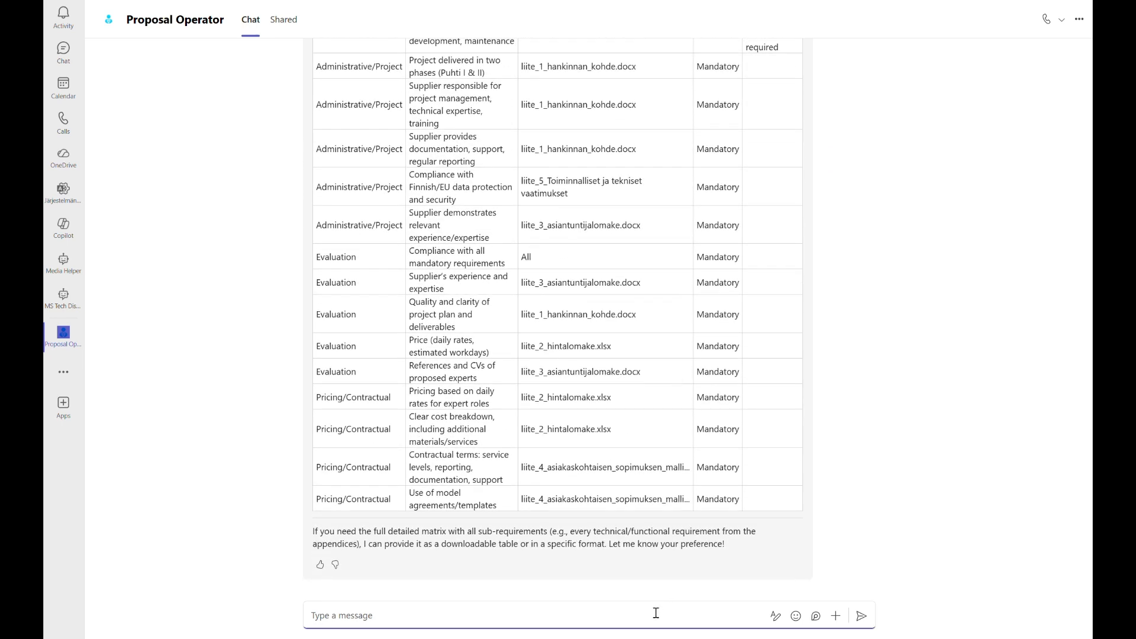
Send the Proposal Operator the instruction "Create the proposal".
{"action": "type", "text": "Create the proposal"}
{"action": "key", "text": "Return"}
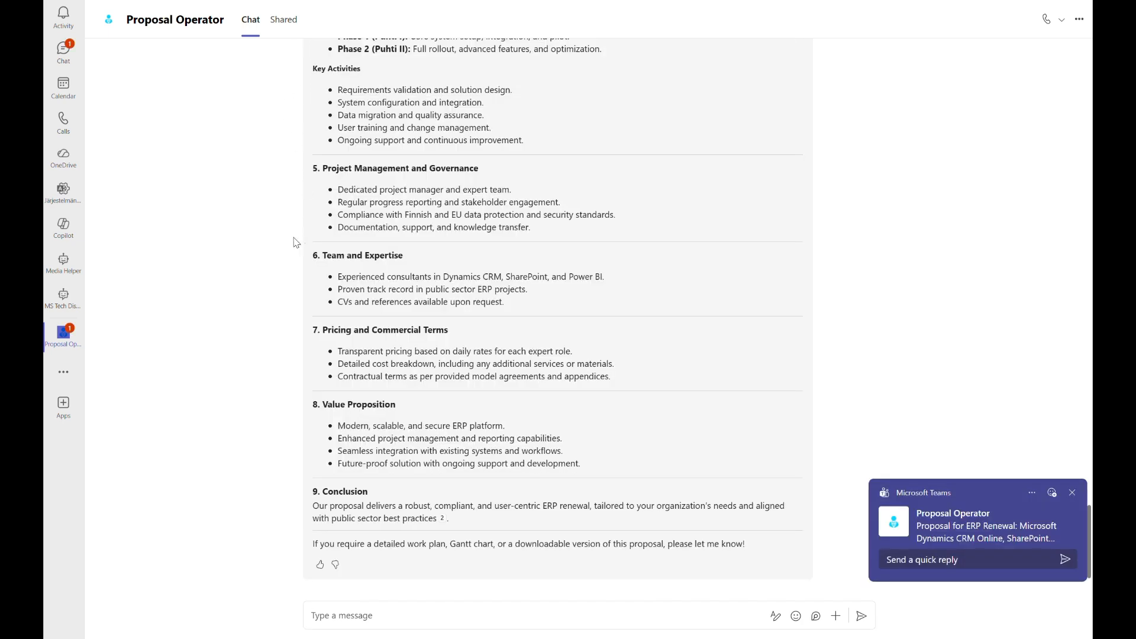
Review the generated ERP renewal proposal from its executive summary through to its conclusion.
{"action": "scroll", "coordinate": [278, 243], "scroll_direction": "up", "scroll_amount": 6}
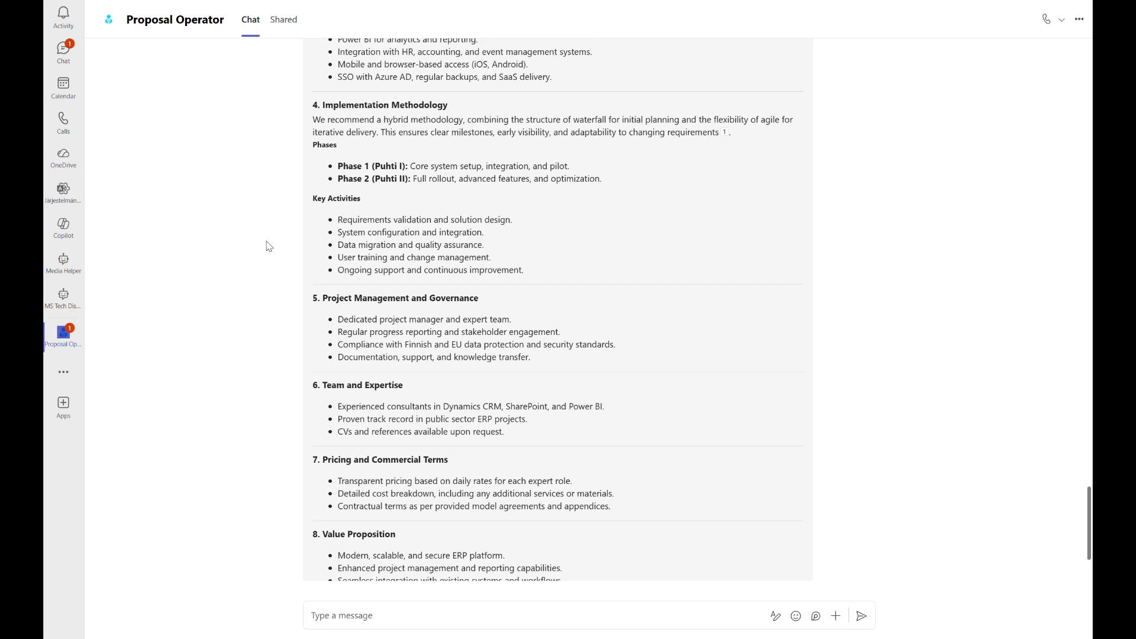
{"action": "scroll", "coordinate": [270, 250], "scroll_direction": "up", "scroll_amount": 4}
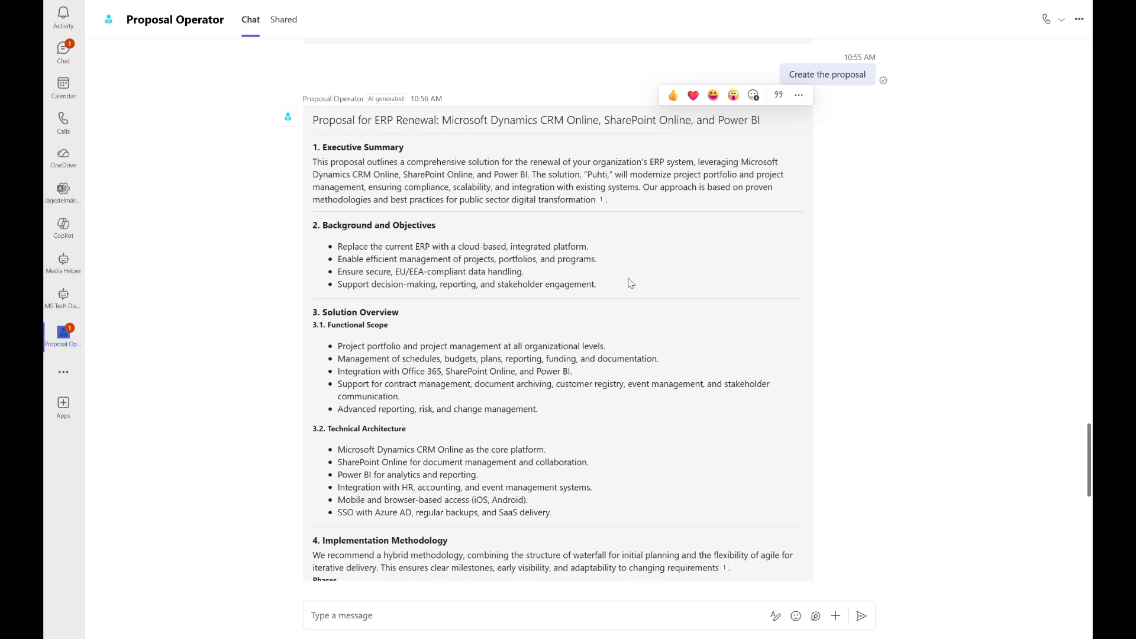
{"action": "scroll", "coordinate": [631, 284], "scroll_direction": "down", "scroll_amount": 1}
{"action": "scroll", "coordinate": [630, 284], "scroll_direction": "down", "scroll_amount": 6}
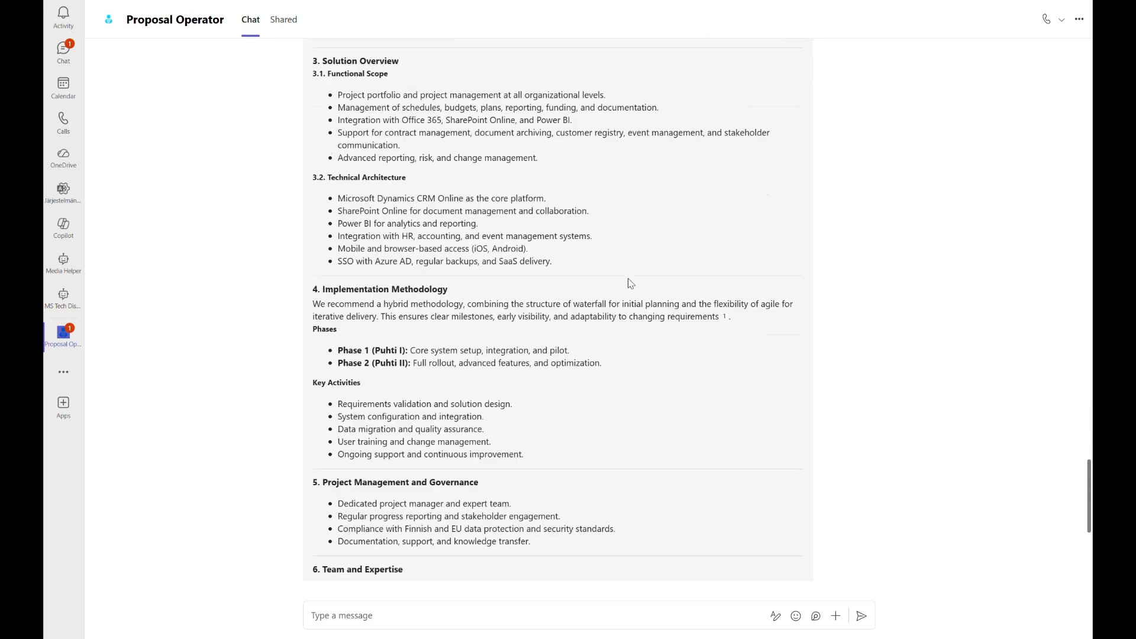
{"action": "scroll", "coordinate": [630, 284], "scroll_direction": "down", "scroll_amount": 2}
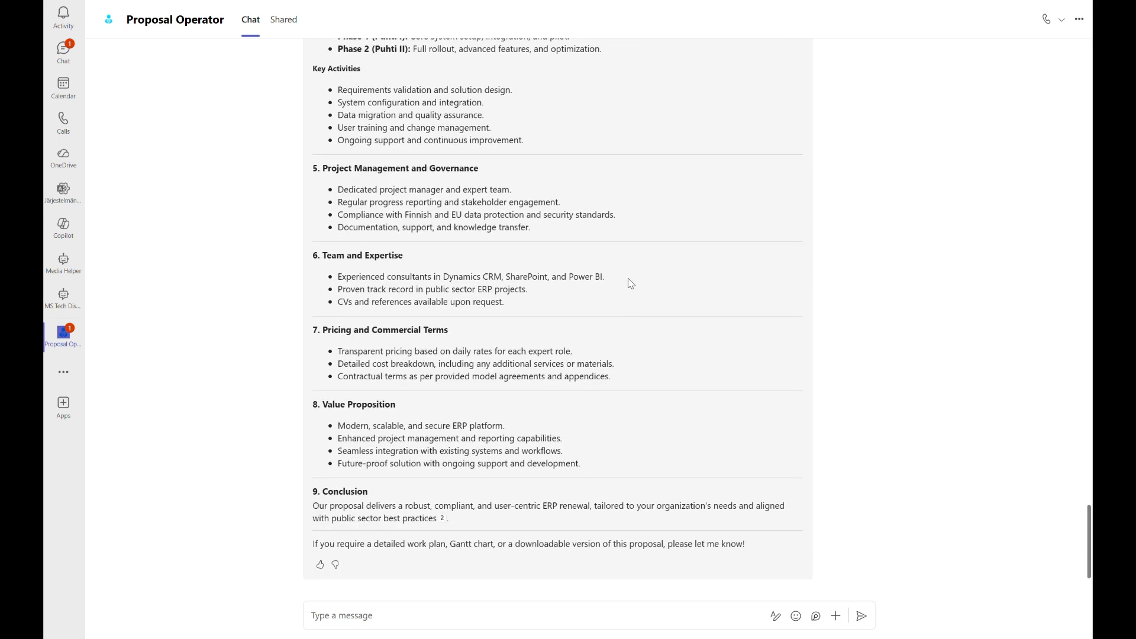